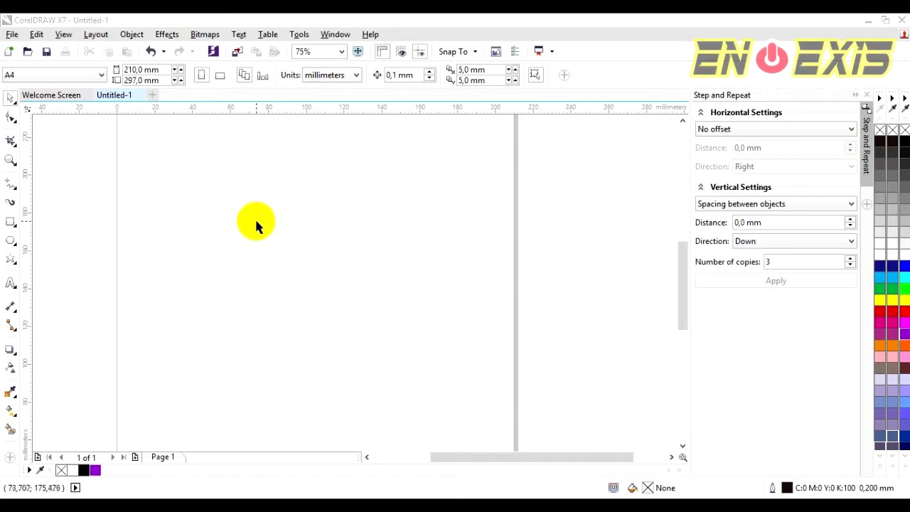
scroll(259, 206, down, 1)
scroll(214, 135, up, 1)
scroll(246, 199, down, 1)
scroll(257, 202, up, 1)
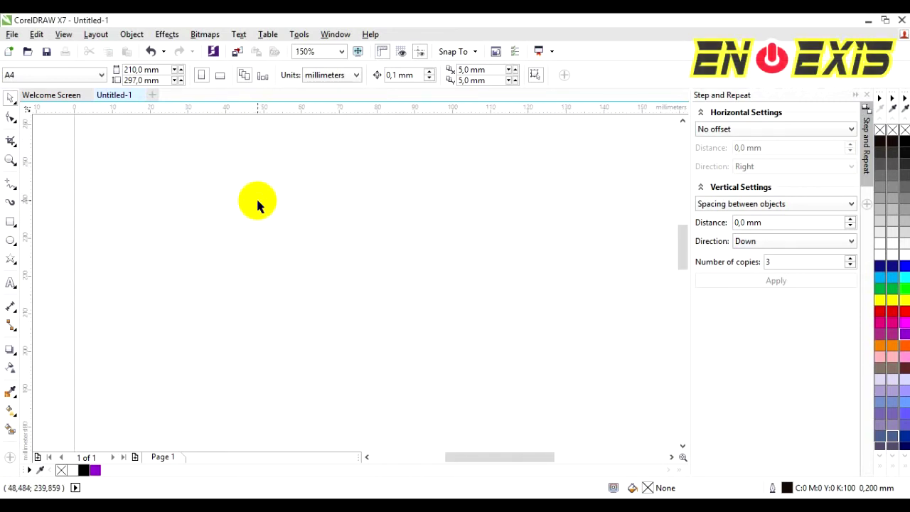
scroll(248, 201, down, 1)
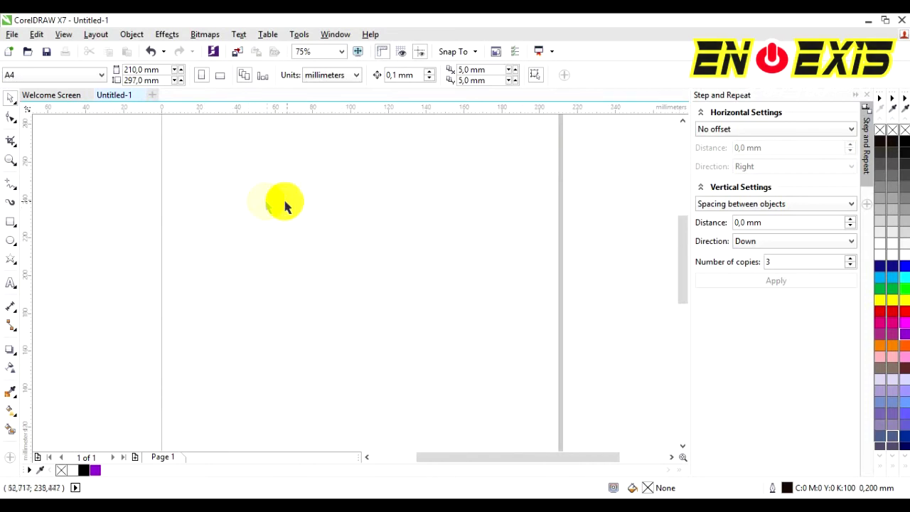
scroll(277, 199, up, 1)
scroll(272, 197, down, 2)
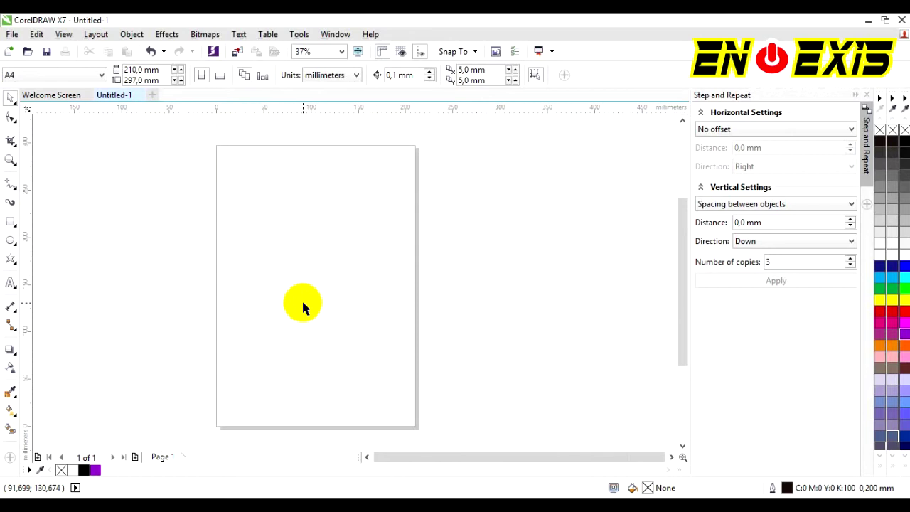
scroll(300, 284, up, 1)
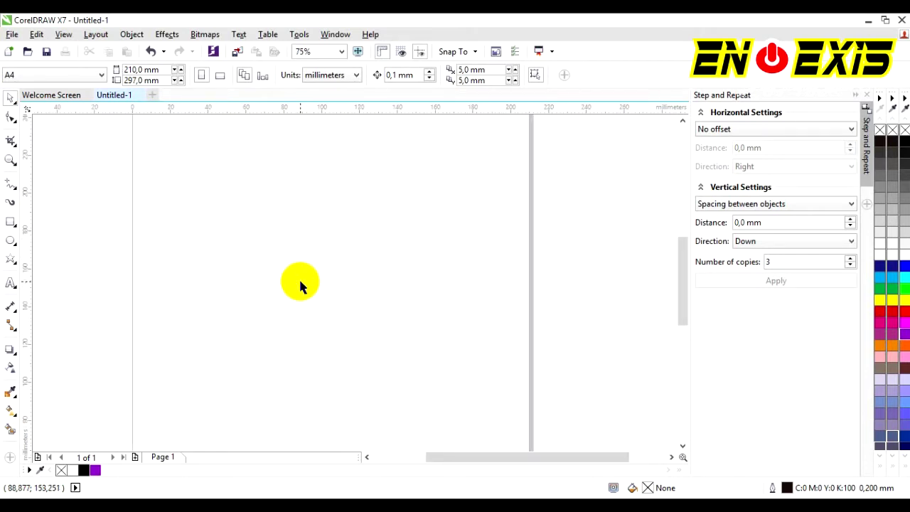
scroll(298, 268, down, 1)
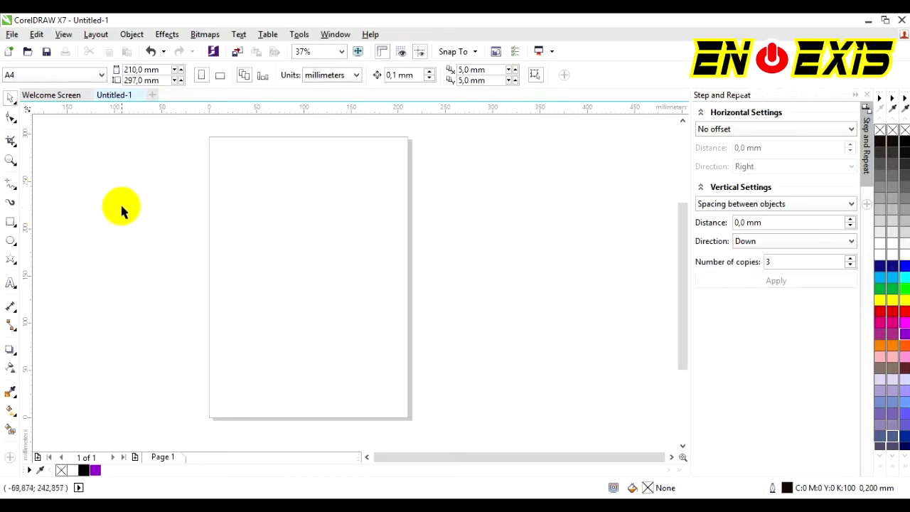
Draw a circle about 68 mm in diameter in the empty area beside the page
click(12, 241)
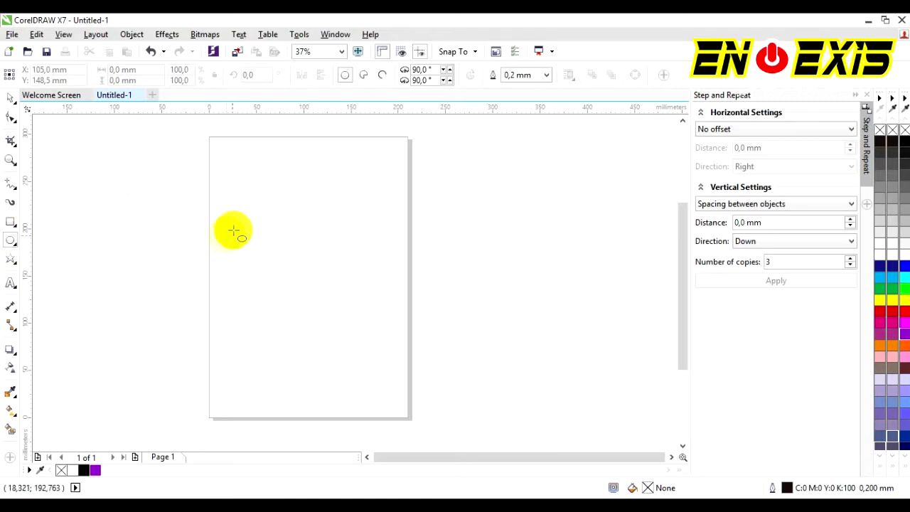
scroll(251, 234, down, 2)
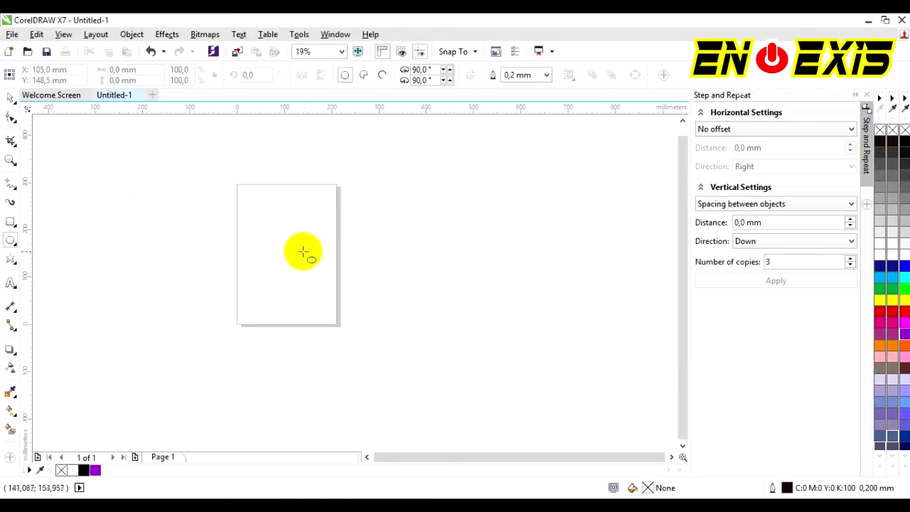
scroll(153, 224, up, 2)
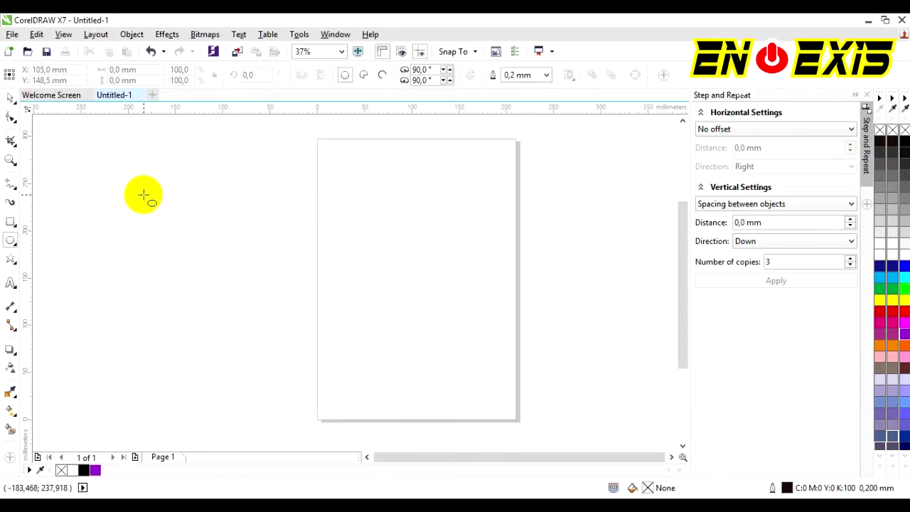
drag(144, 194, 209, 241)
scroll(126, 220, up, 4)
scroll(211, 228, down, 2)
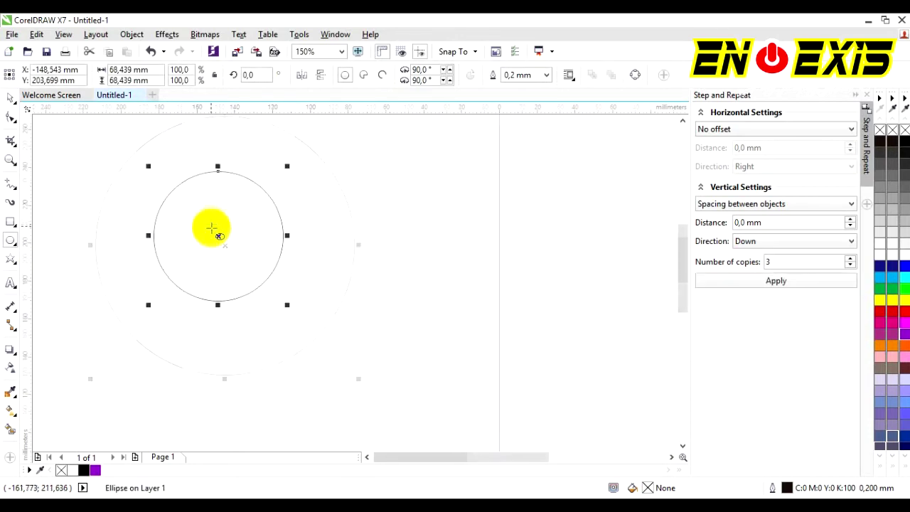
scroll(189, 199, up, 2)
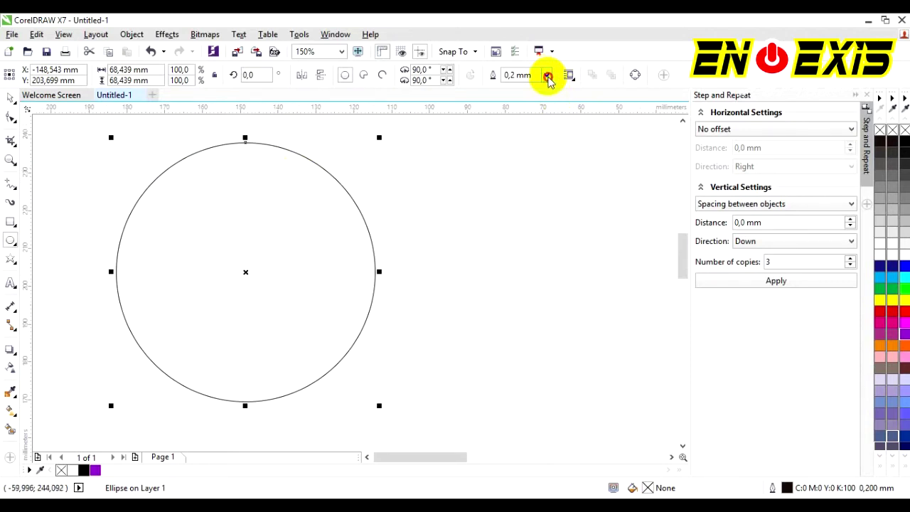
Give the circle a 1.5 mm outline in blue-violet #6600CC
click(546, 76)
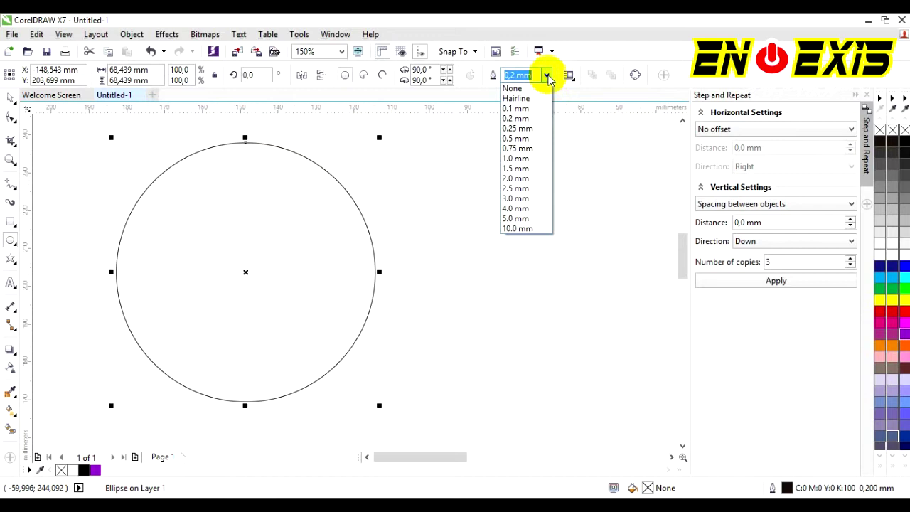
click(532, 169)
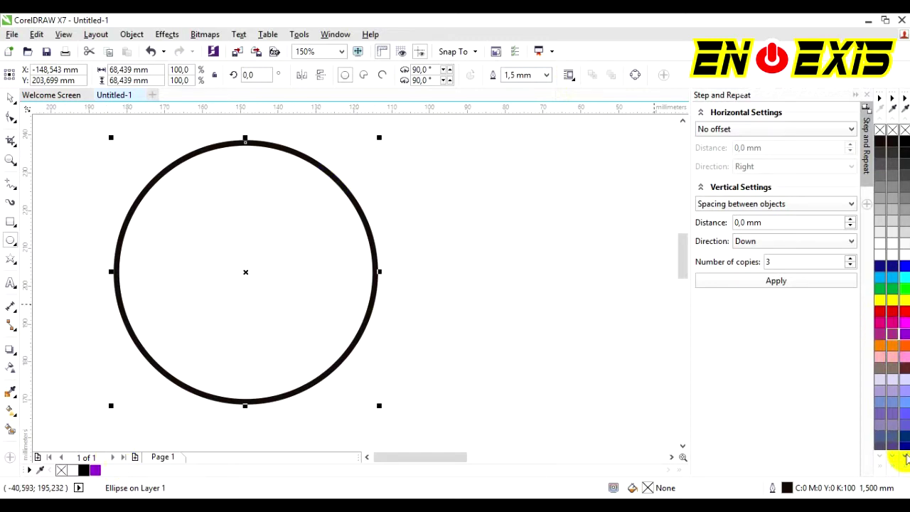
click(905, 466)
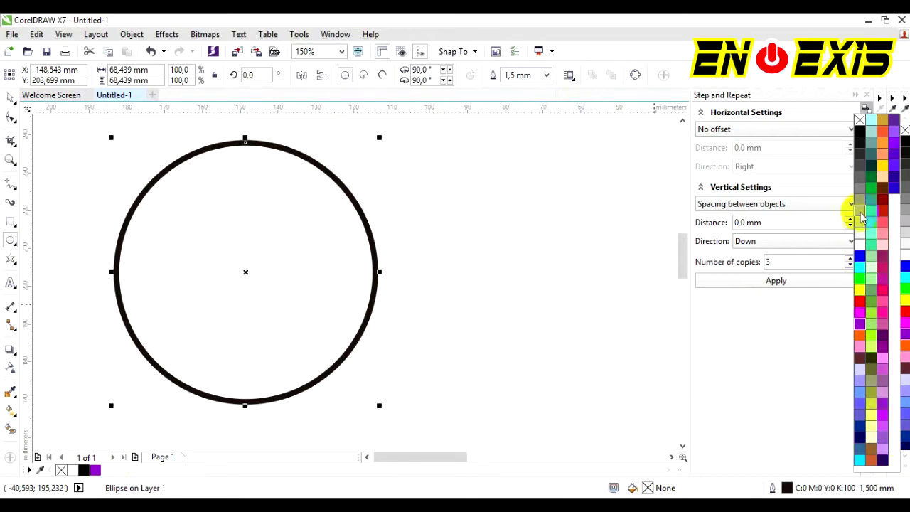
right_click(893, 135)
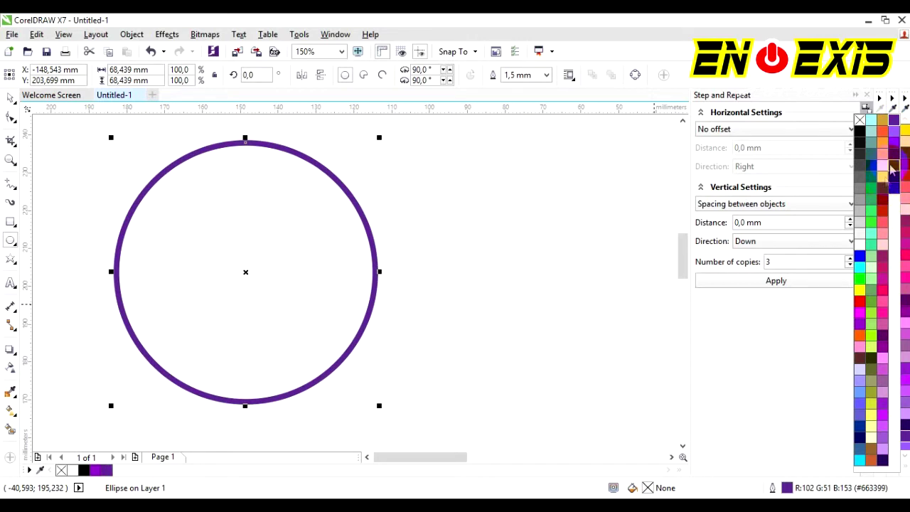
right_click(895, 165)
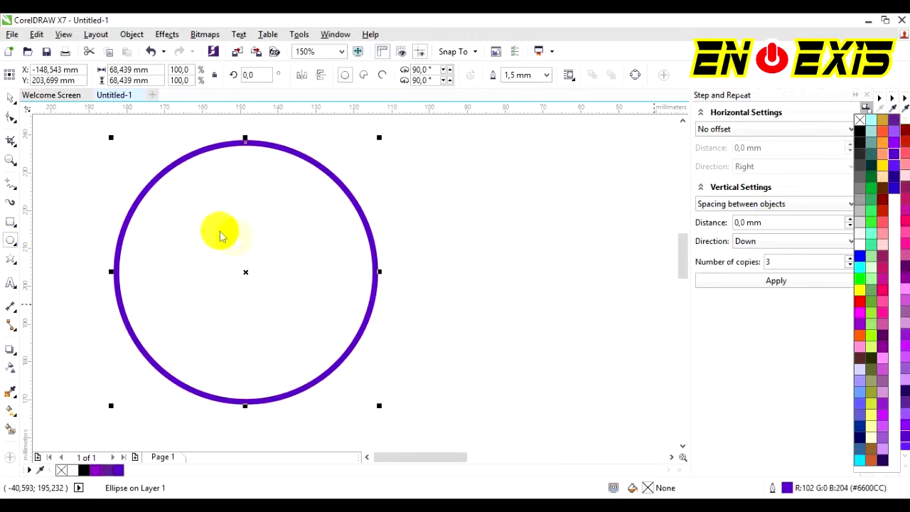
scroll(275, 218, down, 1)
scroll(257, 236, up, 1)
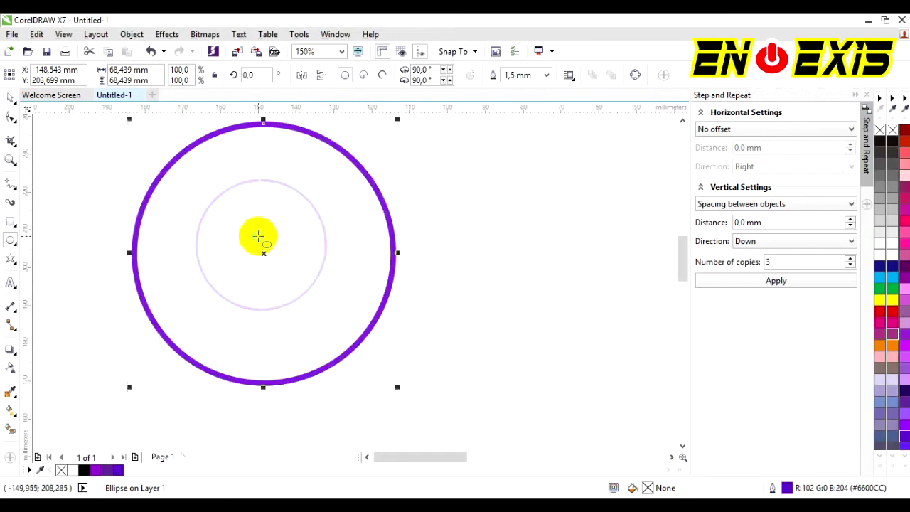
Create a concentric copy of the circle inside the original, scaled to about 67%
click(11, 97)
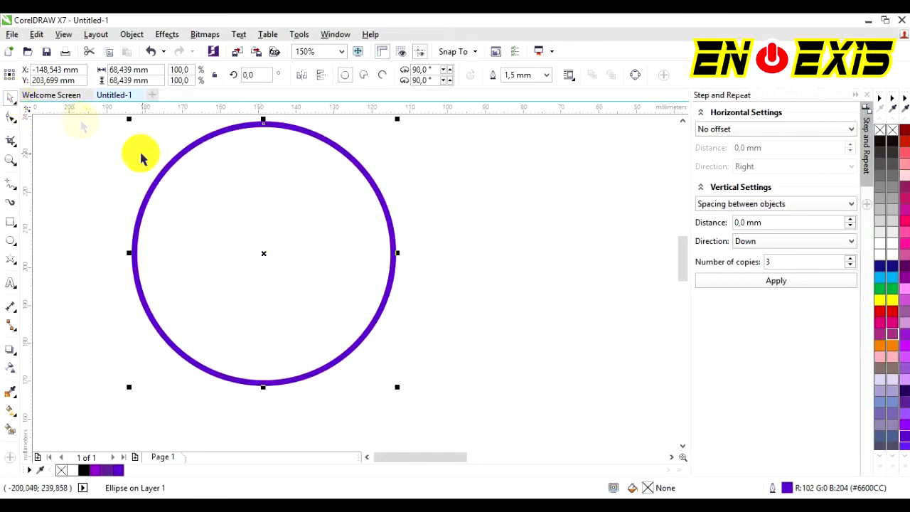
scroll(214, 182, down, 1)
scroll(170, 165, up, 1)
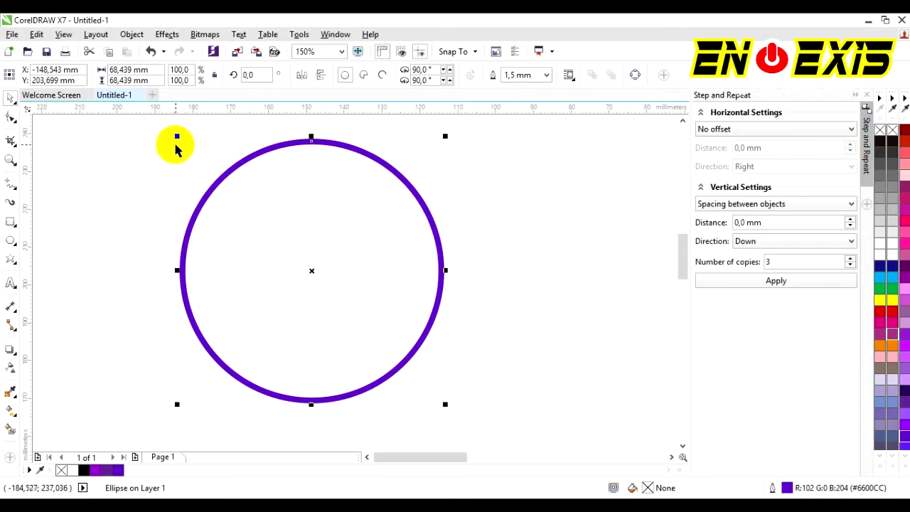
click(177, 138)
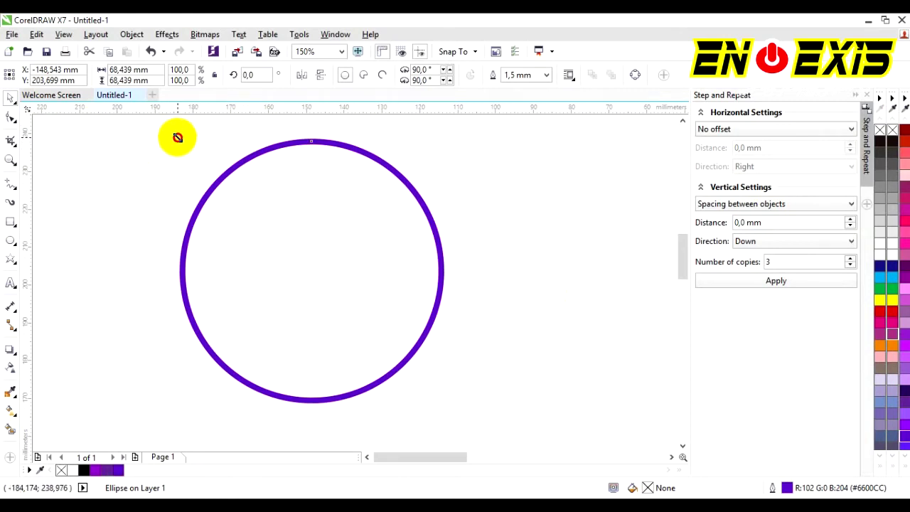
click(180, 135)
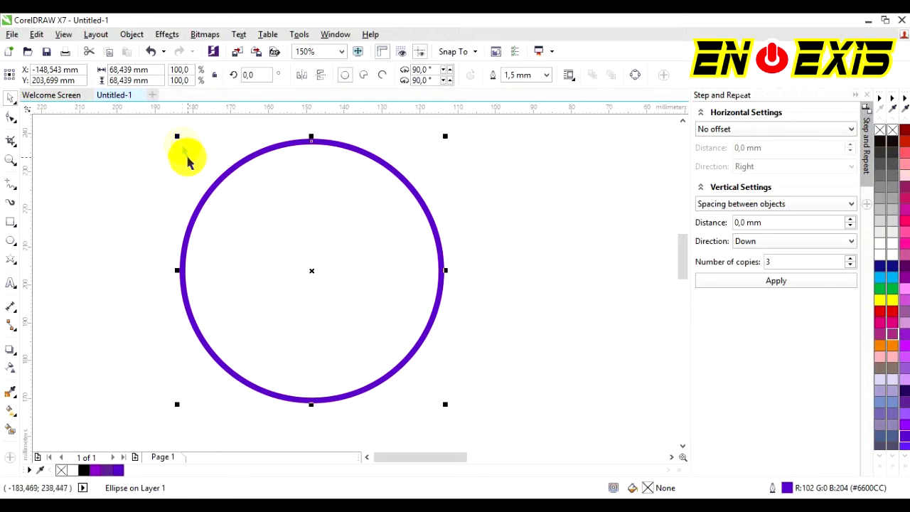
click(178, 135)
drag(178, 135, 217, 178)
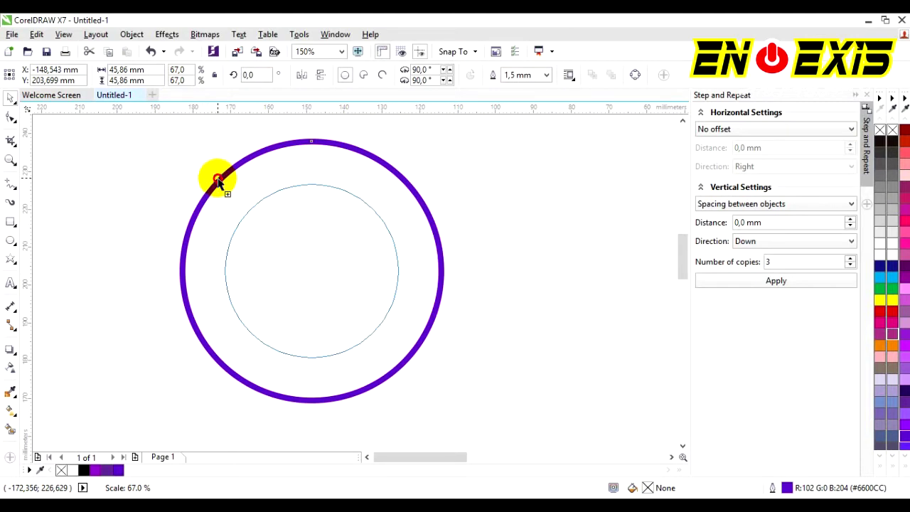
drag(218, 179, 217, 178)
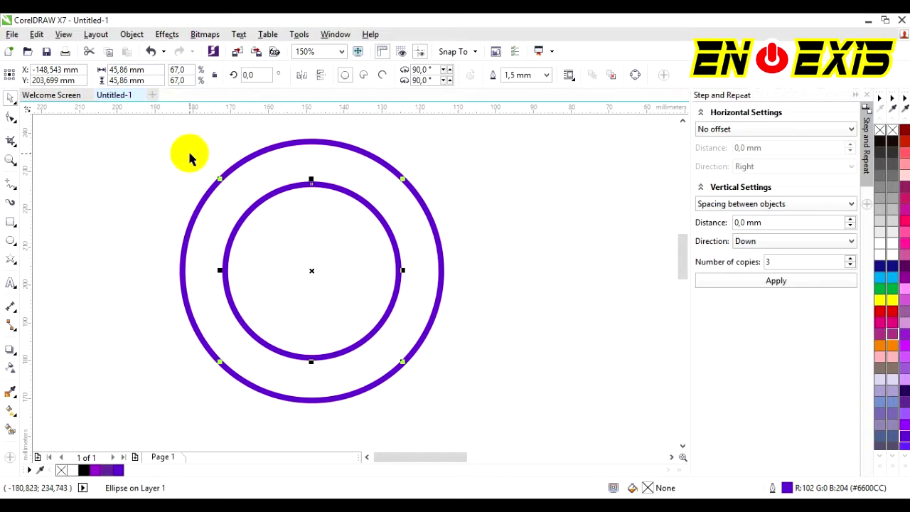
click(158, 147)
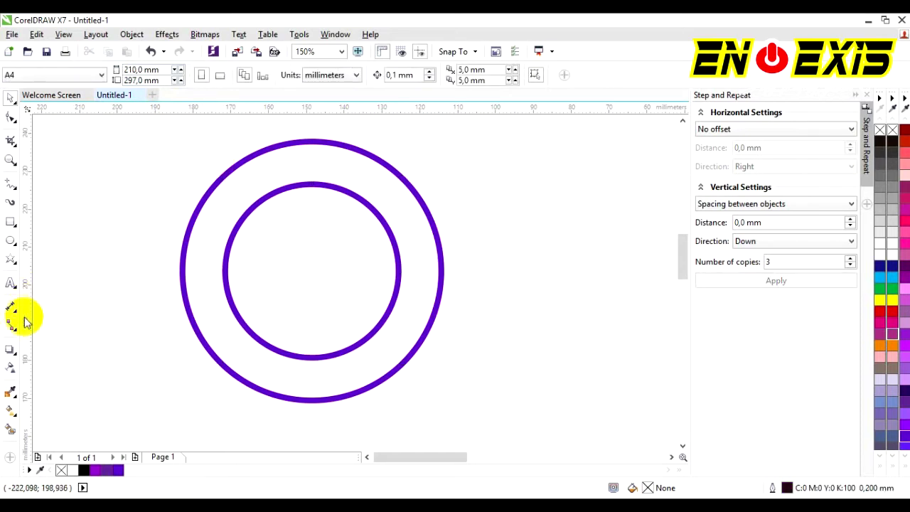
Draw a rectangle about 74 × 15 mm across the middle of both circles, with a 1.5 mm outline in #6600CC
click(12, 222)
mouse_move(183, 243)
mouse_down()
mouse_move(260, 275)
mouse_move(451, 300)
mouse_up()
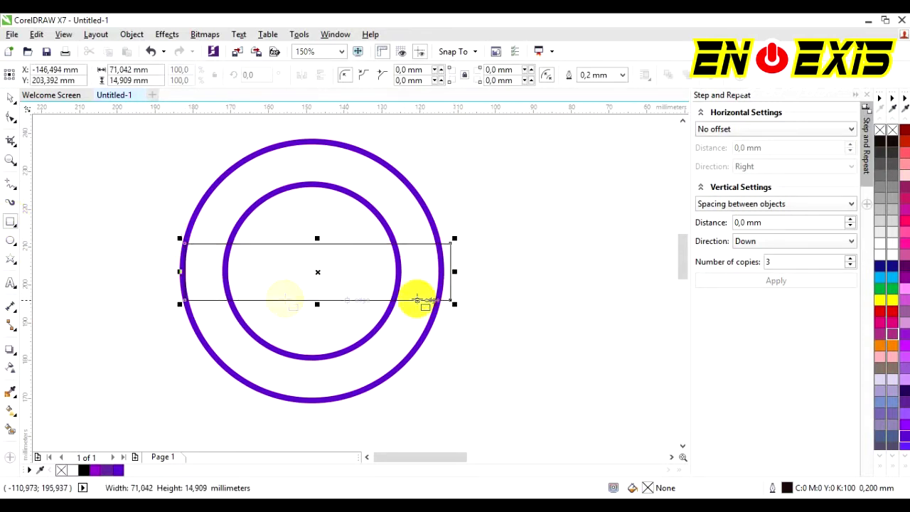
drag(179, 270, 169, 271)
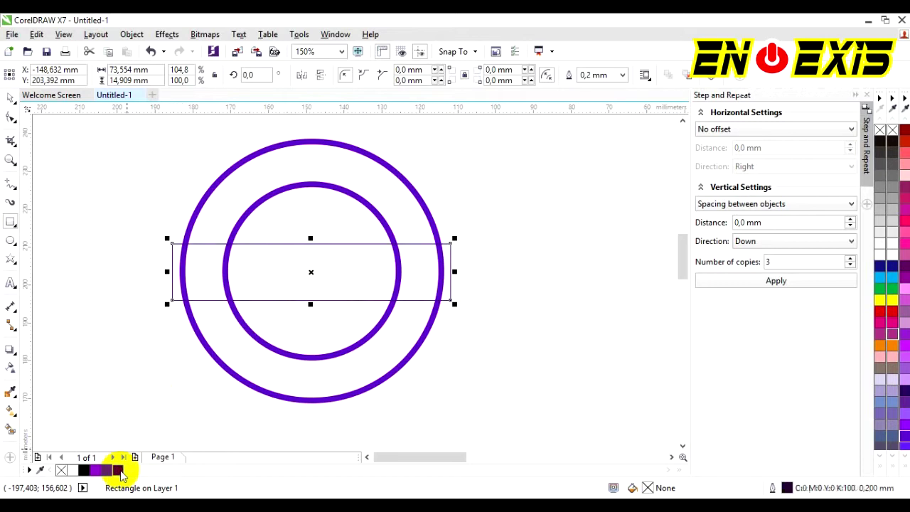
right_click(121, 471)
click(620, 75)
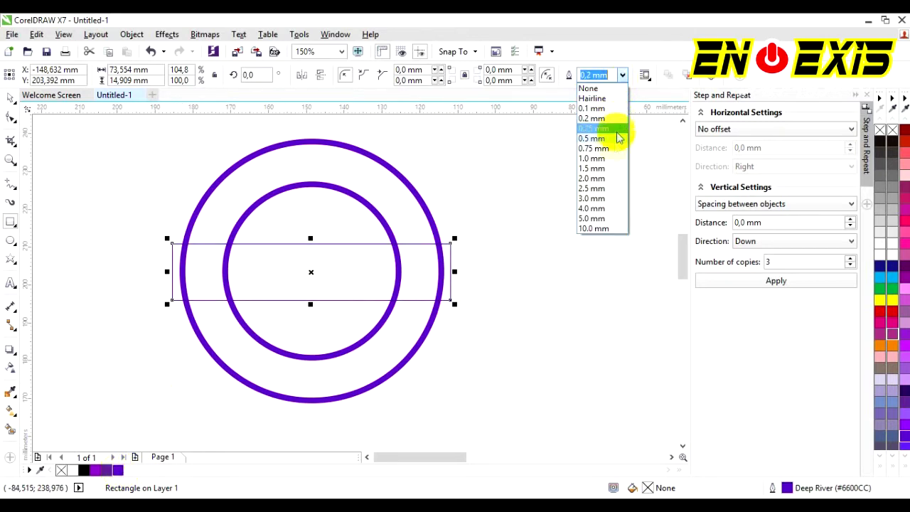
click(603, 168)
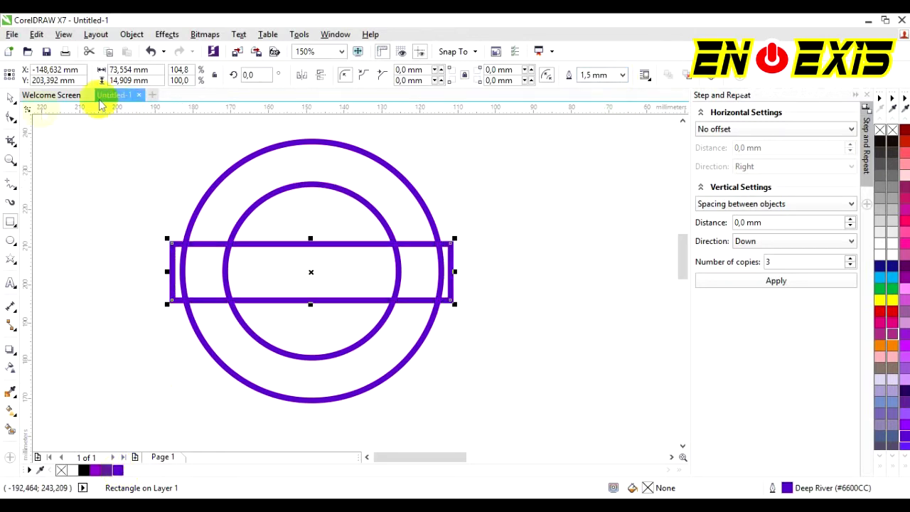
Try to intersect both circles and the rectangle all at once
scroll(274, 203, down, 2)
drag(197, 168, 449, 337)
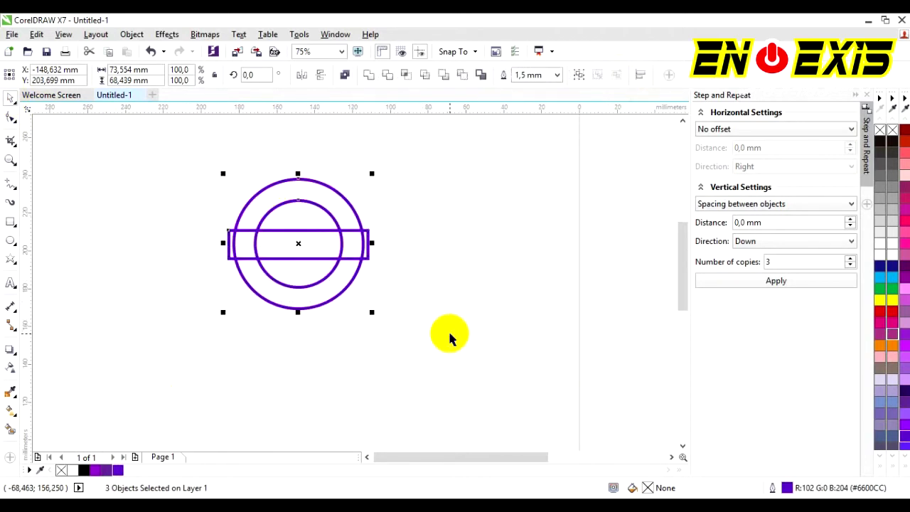
click(274, 274)
scroll(280, 260, up, 4)
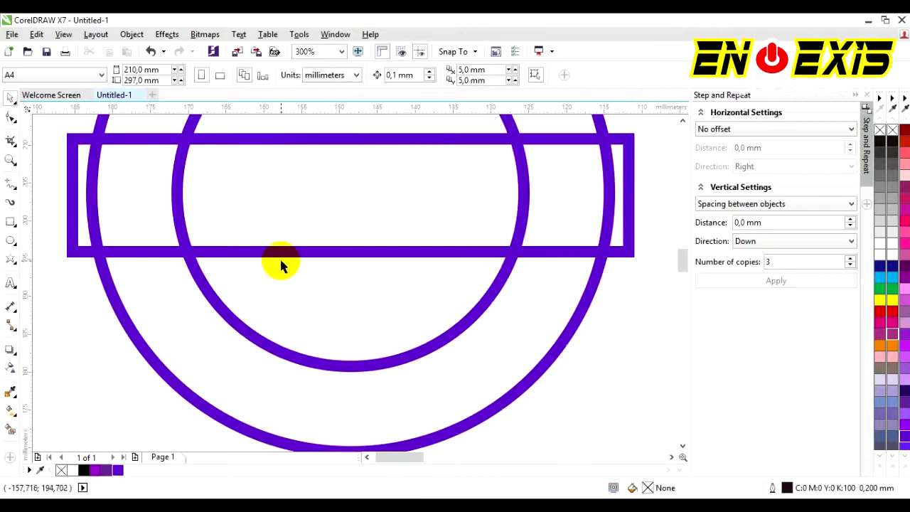
scroll(263, 230, down, 4)
mouse_move(191, 142)
mouse_down()
mouse_move(334, 248)
mouse_move(425, 293)
mouse_up()
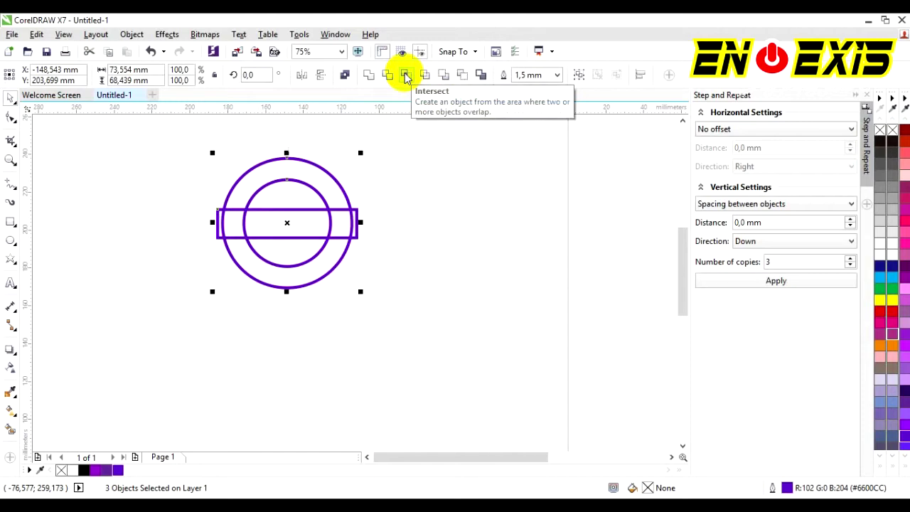
click(406, 76)
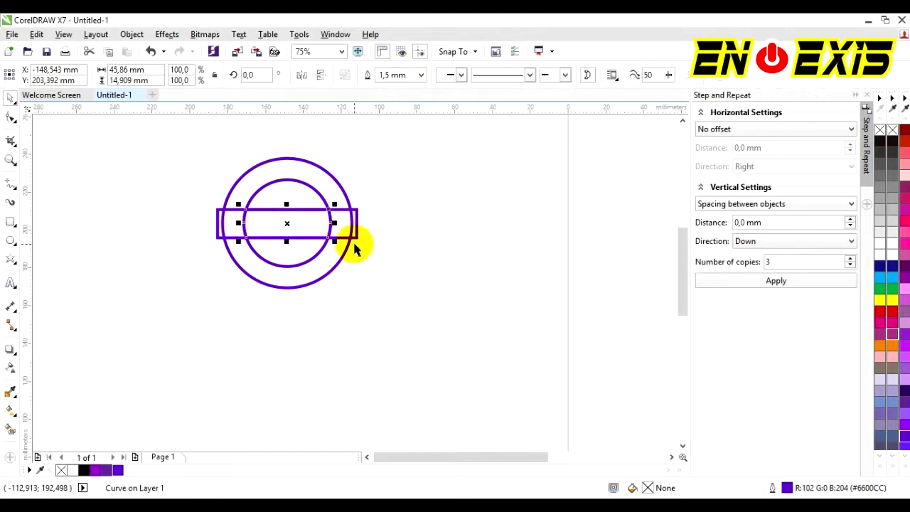
scroll(343, 242, up, 2)
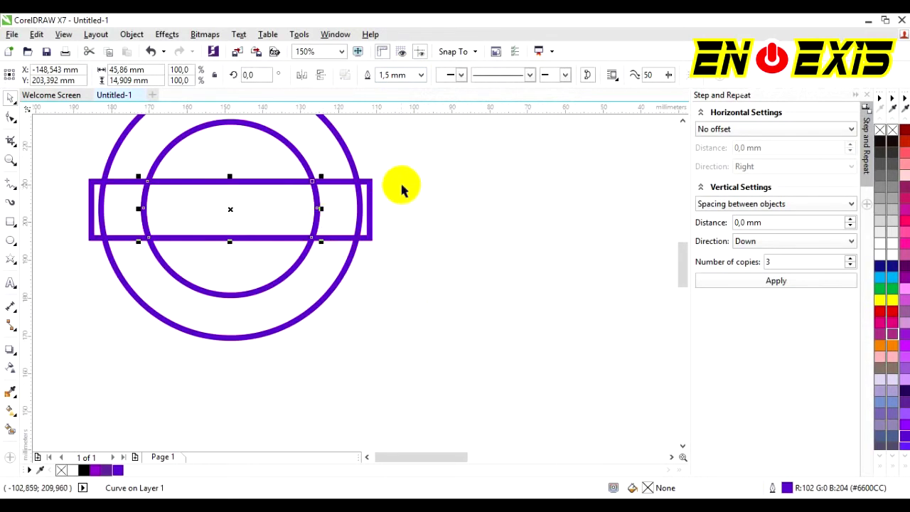
Create the intersection of the rectangle and the outer circle, then clear the selection
click(371, 190)
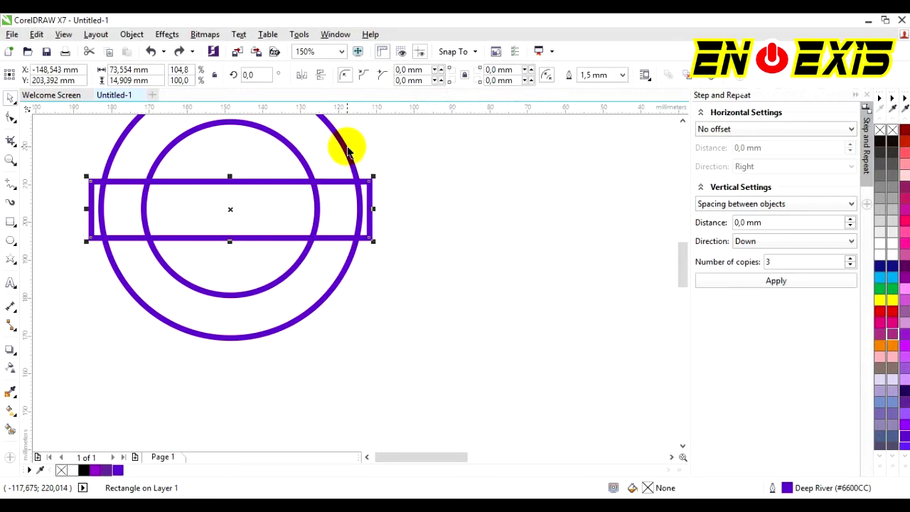
shift+click(347, 146)
click(404, 76)
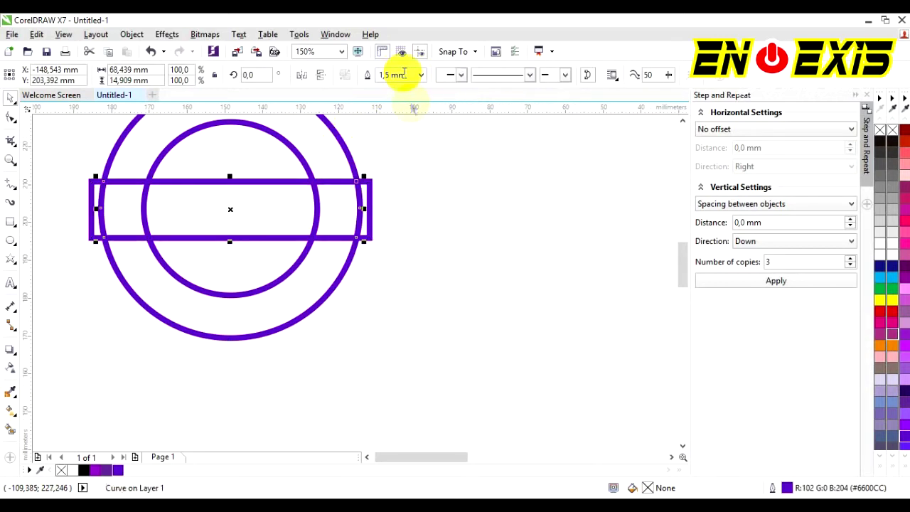
click(413, 193)
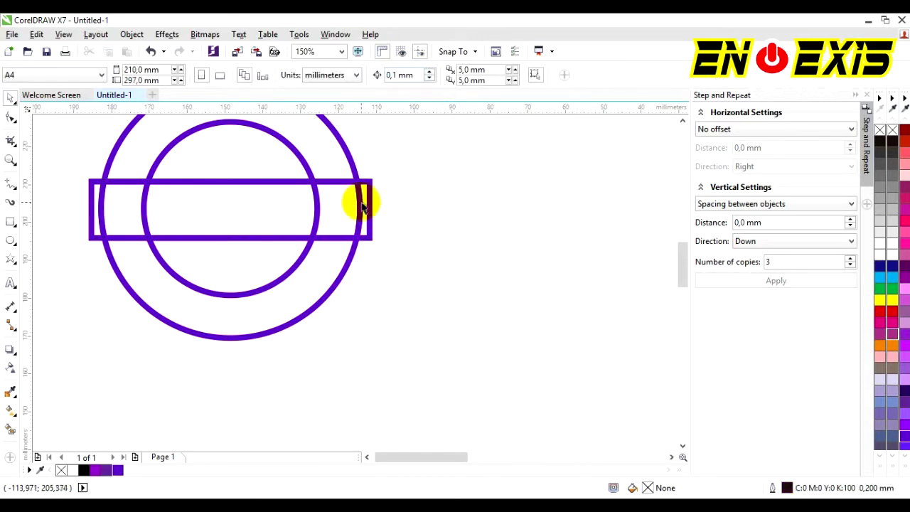
Move the original rectangle off the circles and delete it, keeping only the intersected band
drag(369, 204, 519, 260)
scroll(386, 209, down, 2)
drag(406, 234, 487, 235)
key(Delete)
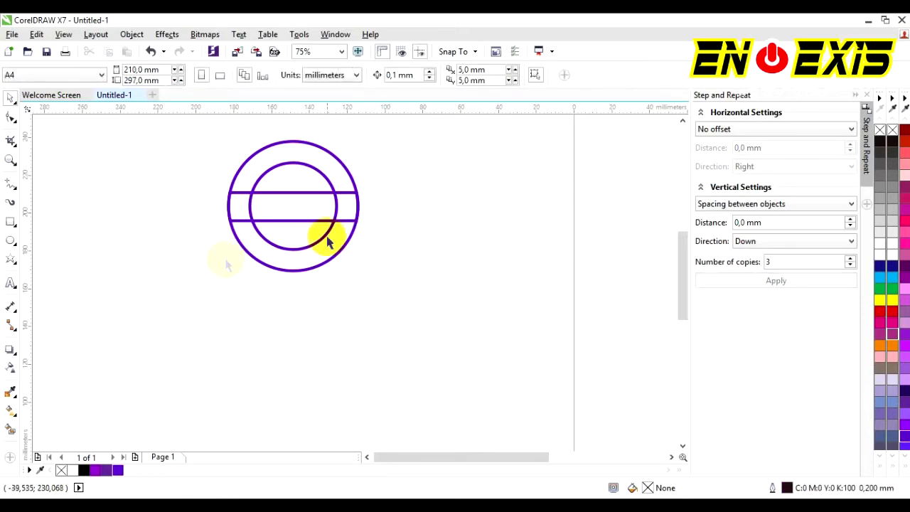
Fill the intersected band with white and bring it in front of the inner circle
scroll(241, 214, up, 2)
click(239, 224)
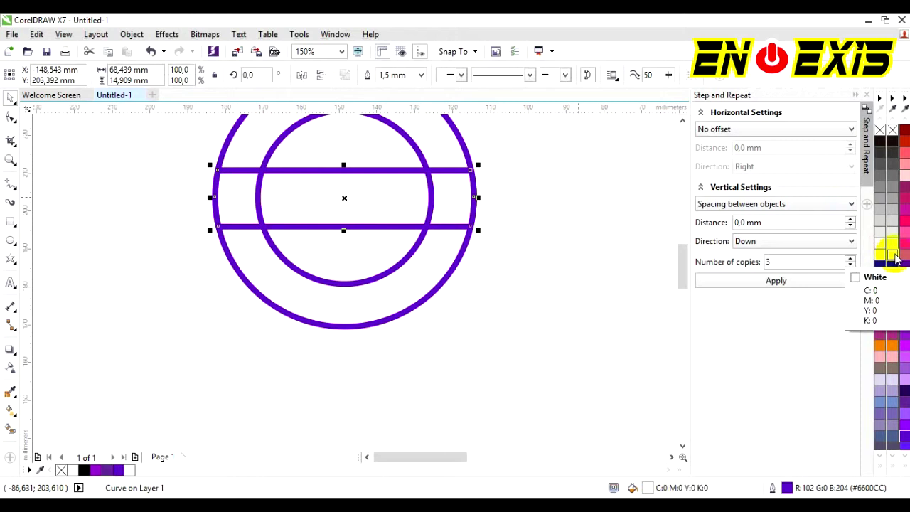
click(540, 161)
click(411, 171)
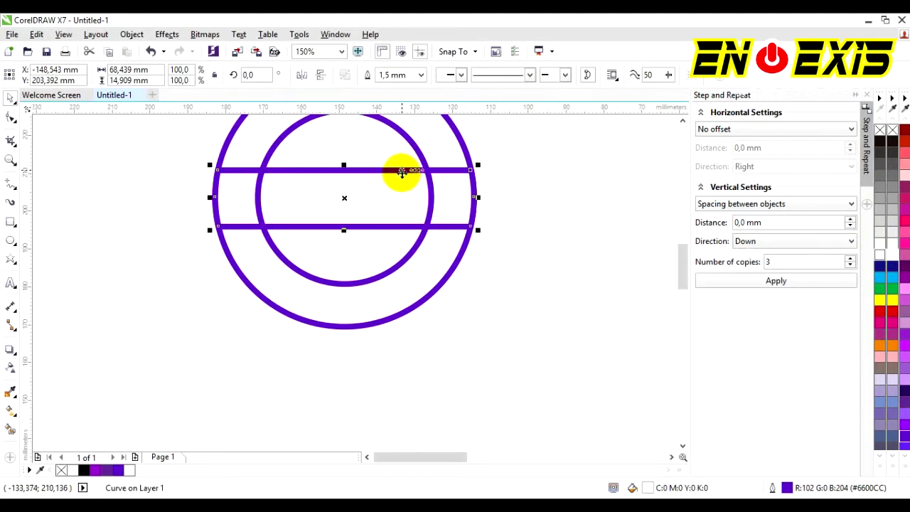
right_click(403, 173)
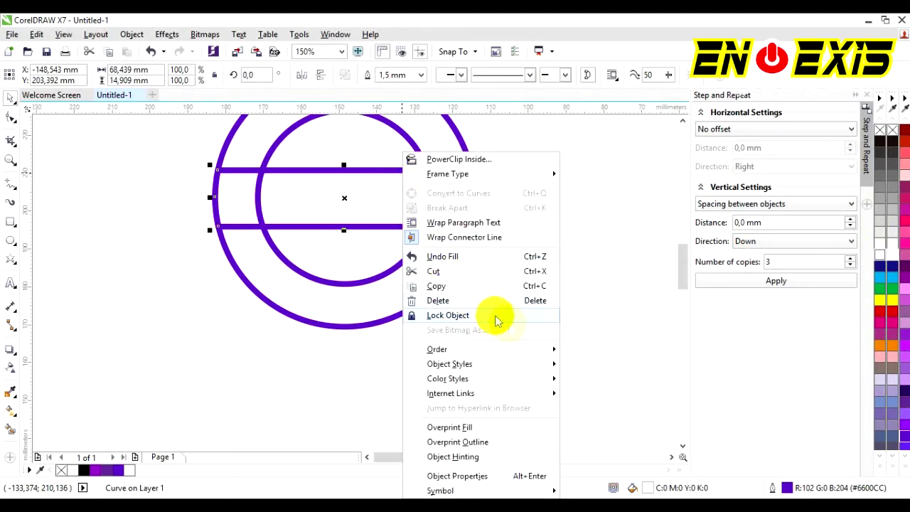
mouse_move(548, 352)
click(587, 351)
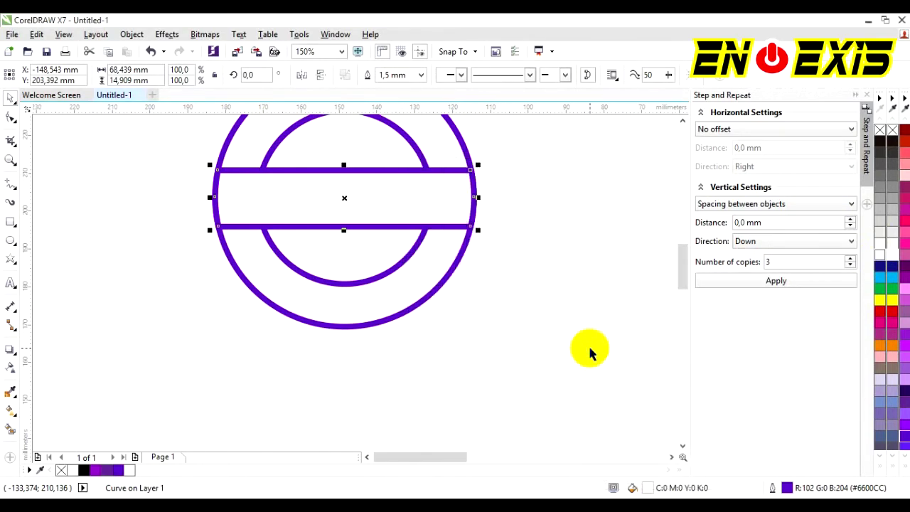
click(275, 203)
Examine the junctions between the inner circle and the edges of the white band
scroll(274, 204, down, 2)
scroll(275, 183, up, 2)
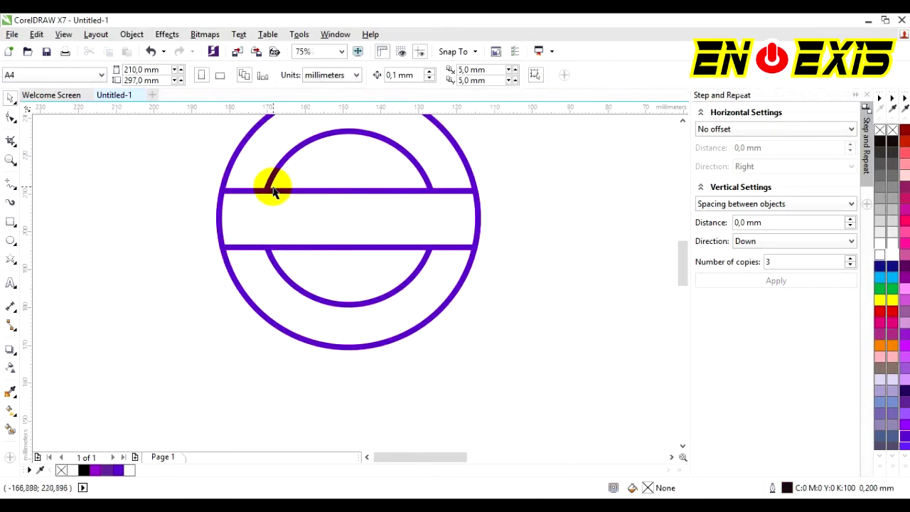
scroll(307, 156, up, 4)
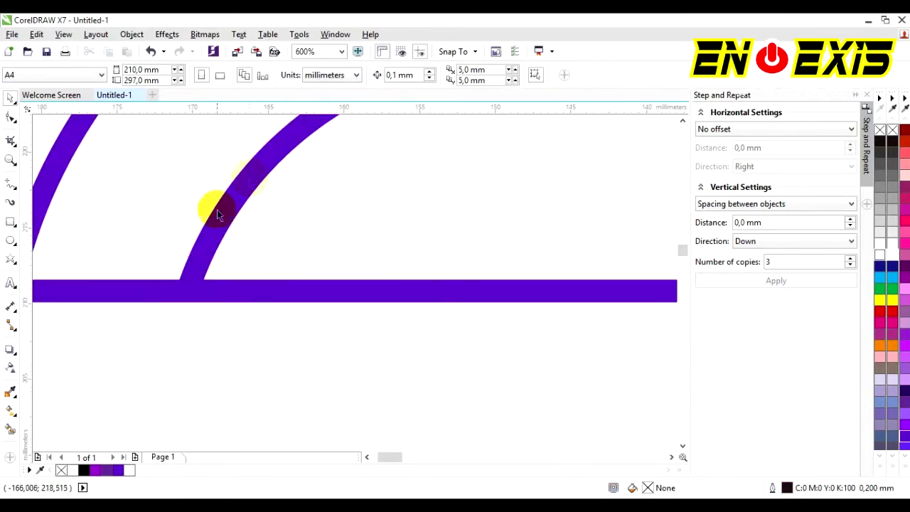
scroll(214, 270, down, 4)
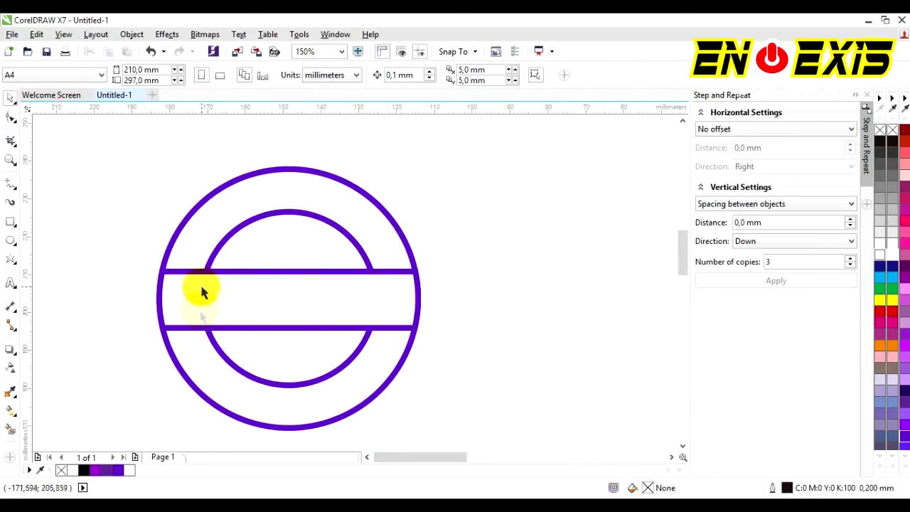
scroll(207, 269, up, 2)
scroll(181, 196, down, 2)
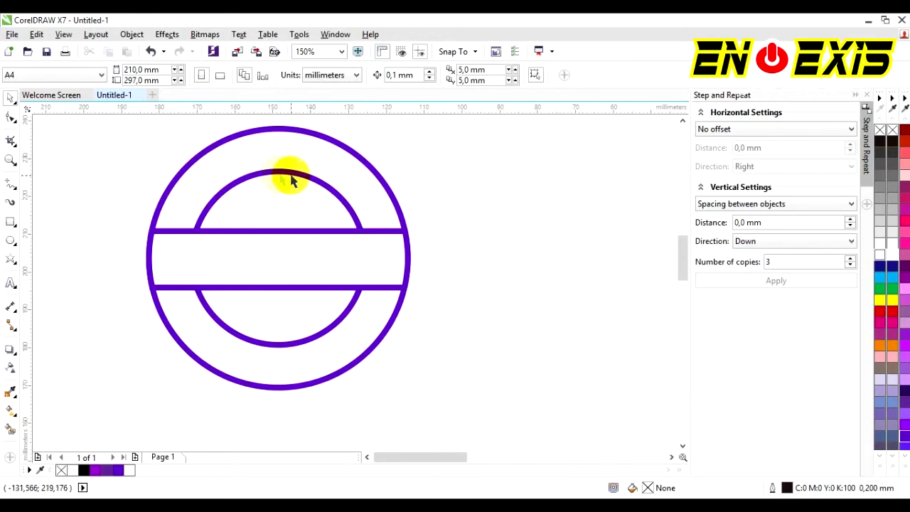
scroll(259, 150, down, 2)
scroll(254, 146, up, 2)
Add the artistic text PERKUMPULAN in Arial 24 pt across the upper part of the outer circle
click(11, 282)
click(124, 171)
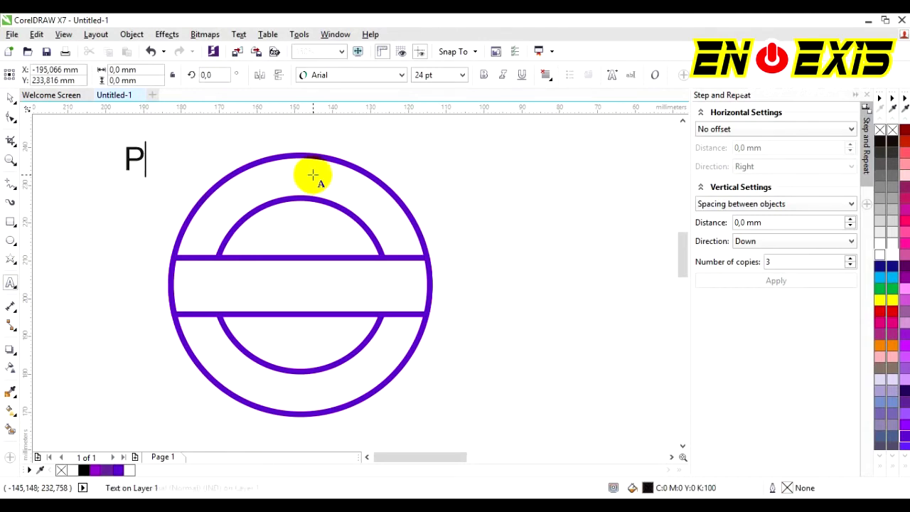
key(Escape)
text(PERKUMPULAN)
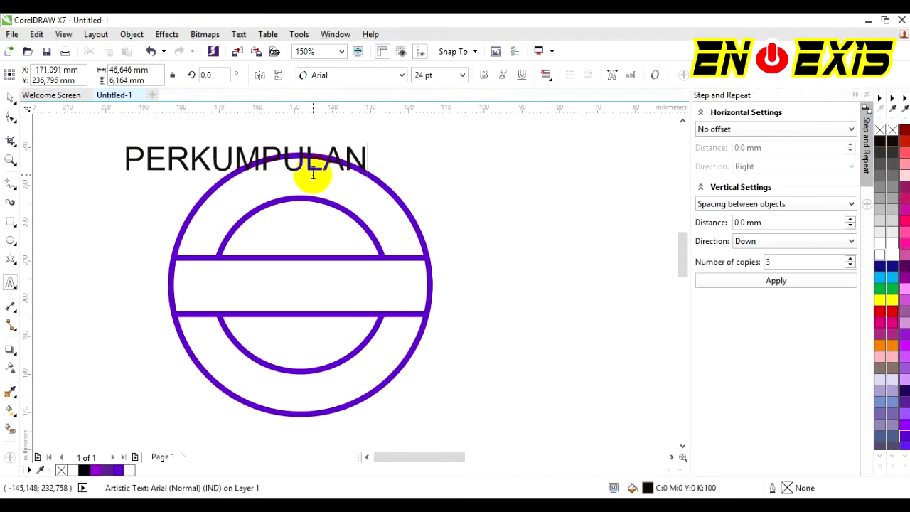
key(Escape)
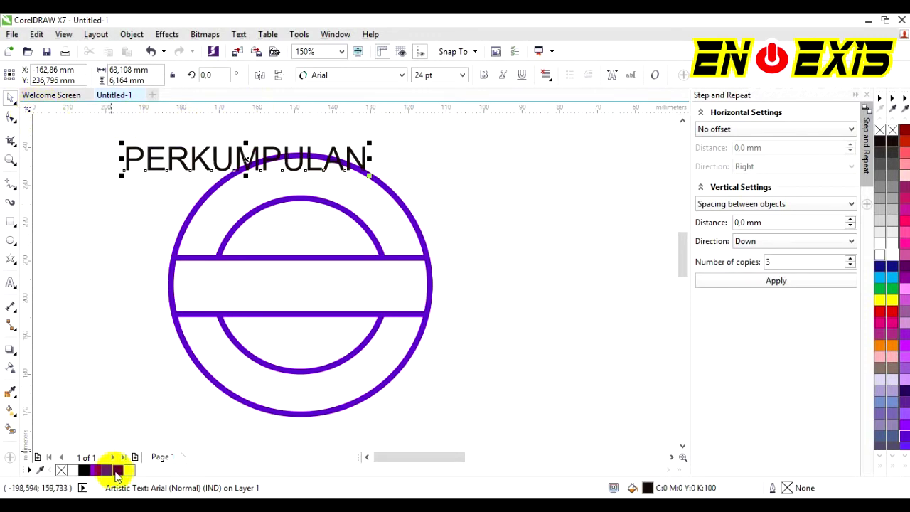
Make the PERKUMPULAN text bold in #6600CC and shift it down toward the outer circle's upper left
click(116, 470)
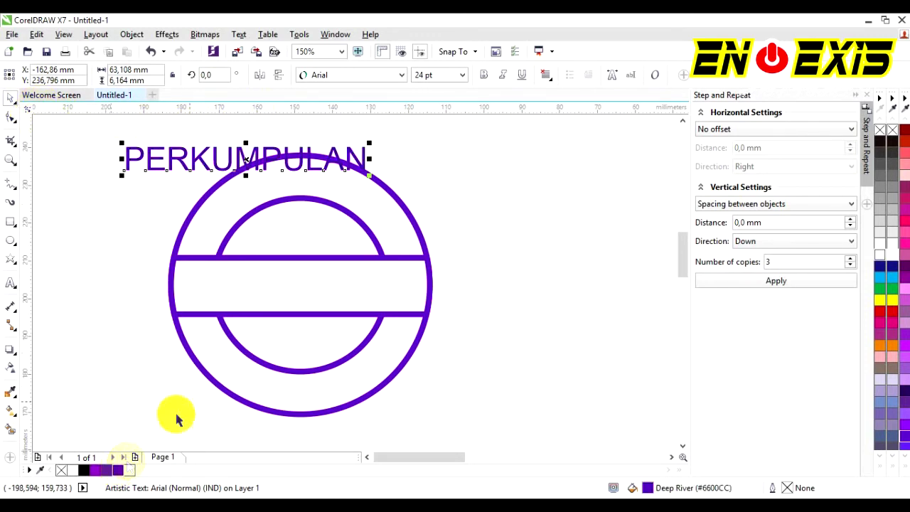
click(486, 75)
drag(249, 158, 202, 179)
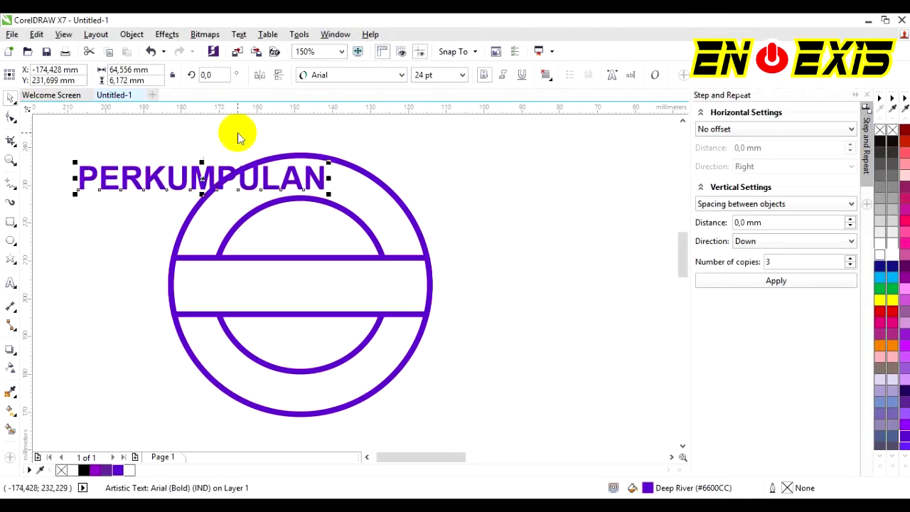
Fit the PERKUMPULAN text along the inside of the outer circle's upper arc at a -8 mm offset
click(238, 34)
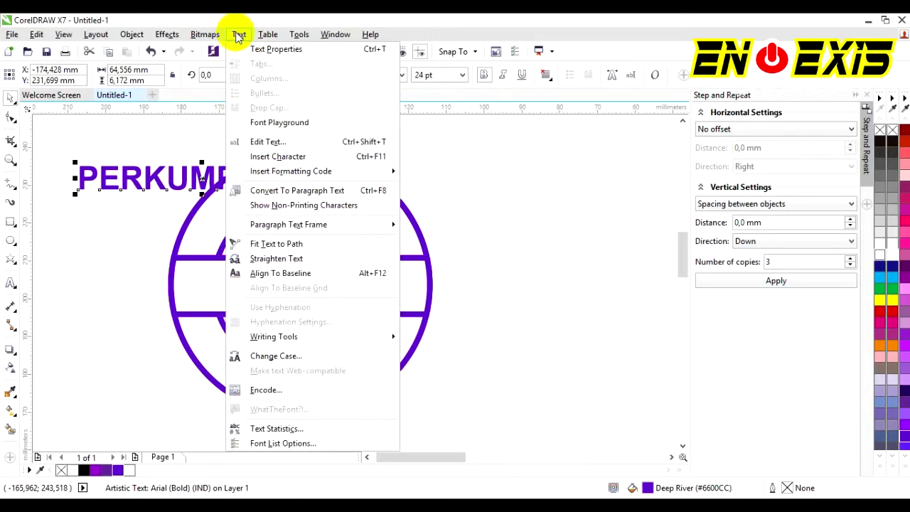
click(284, 244)
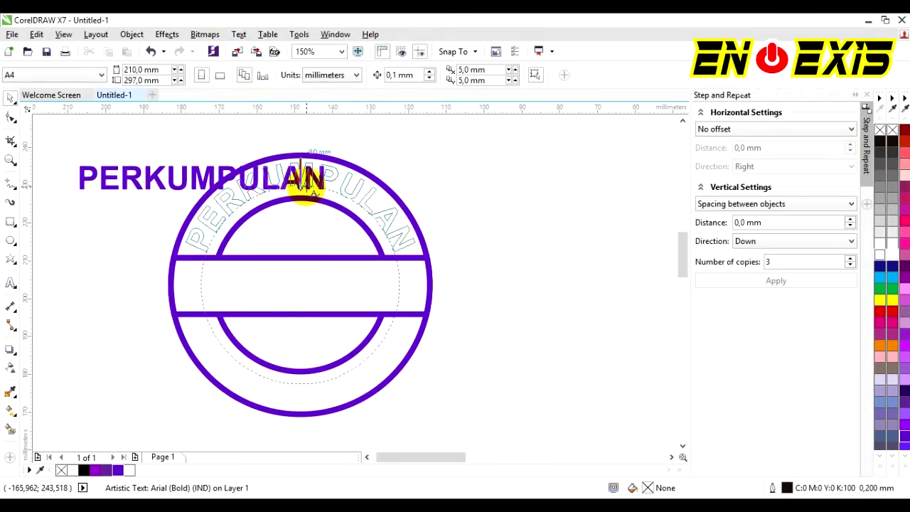
click(305, 181)
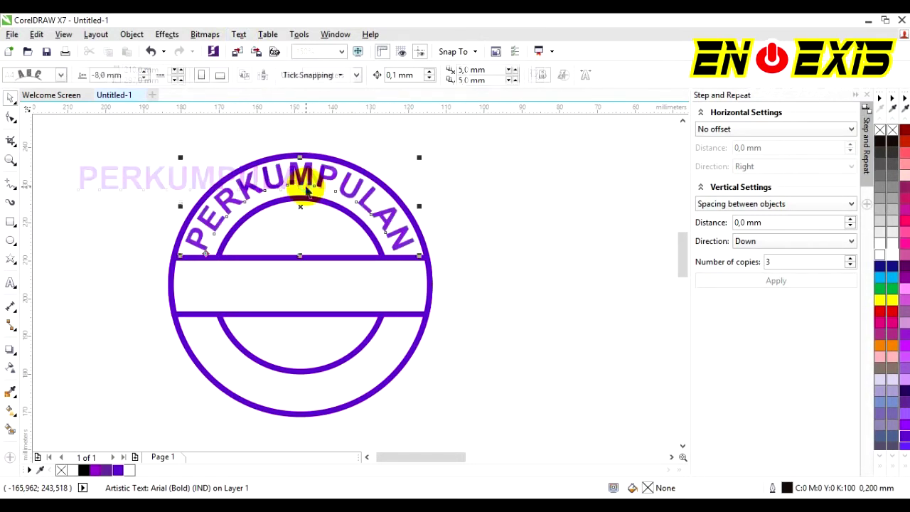
scroll(273, 193, down, 1)
scroll(273, 193, up, 1)
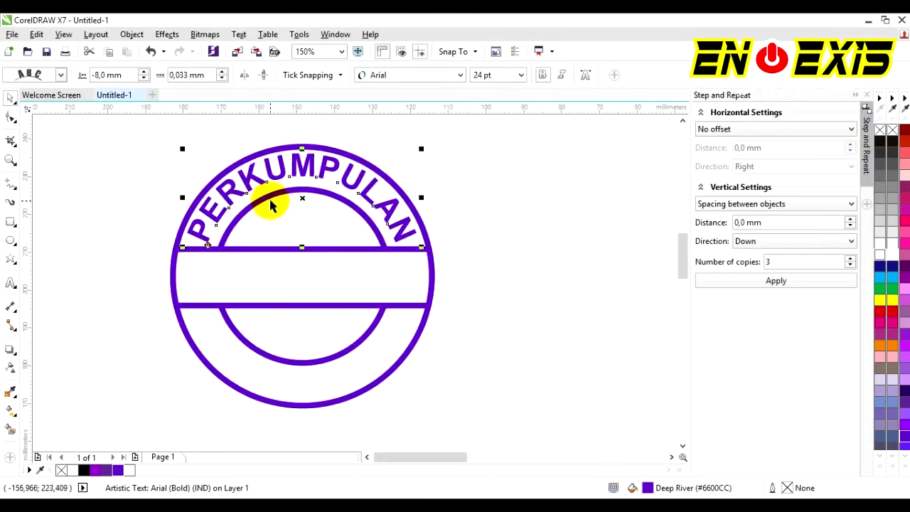
scroll(270, 191, down, 1)
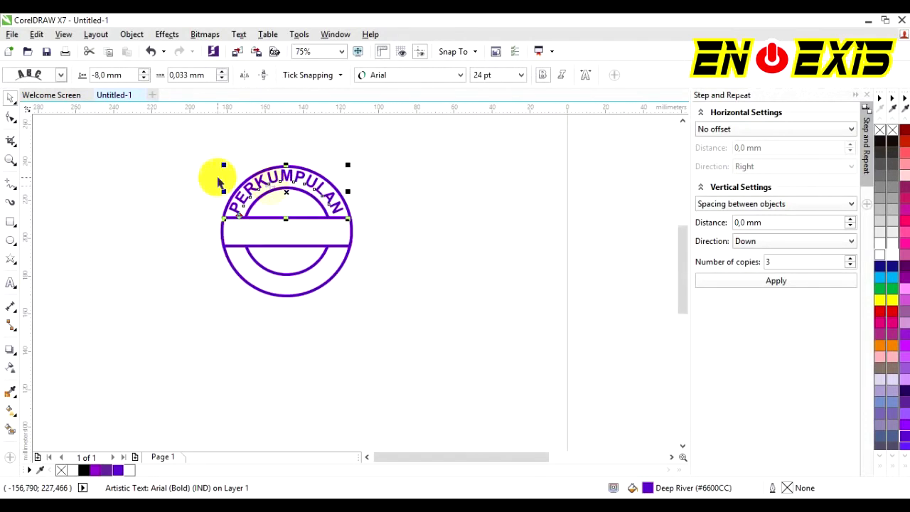
click(187, 162)
scroll(261, 182, up, 1)
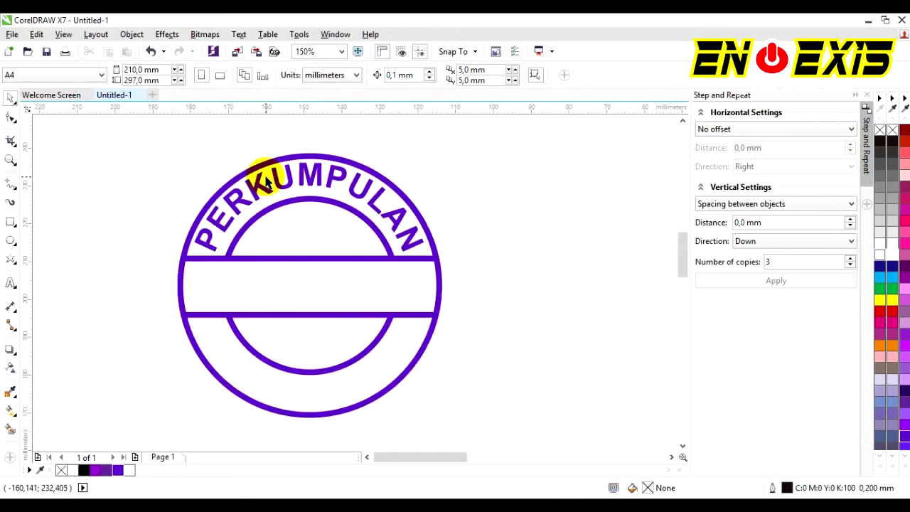
Open the curved PERKUMPULAN text for editing, and undo fitting it to the outer circle
click(304, 176)
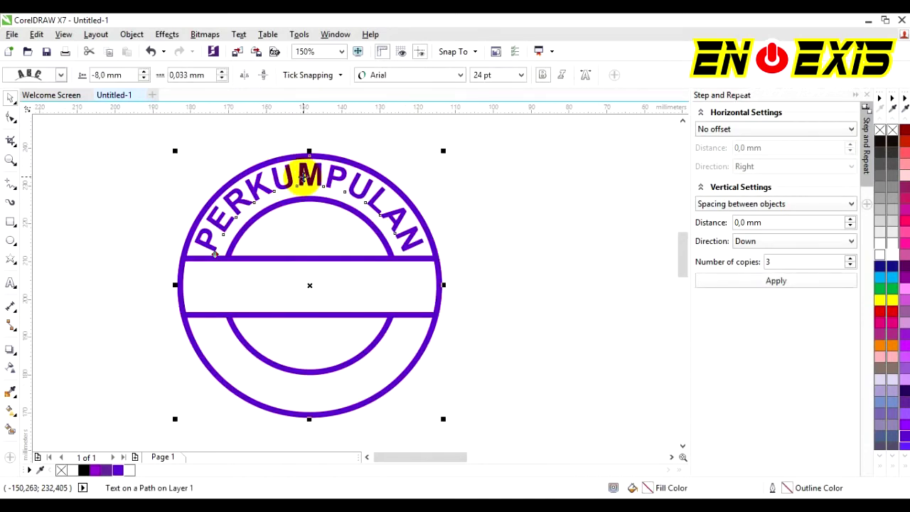
double_click(302, 177)
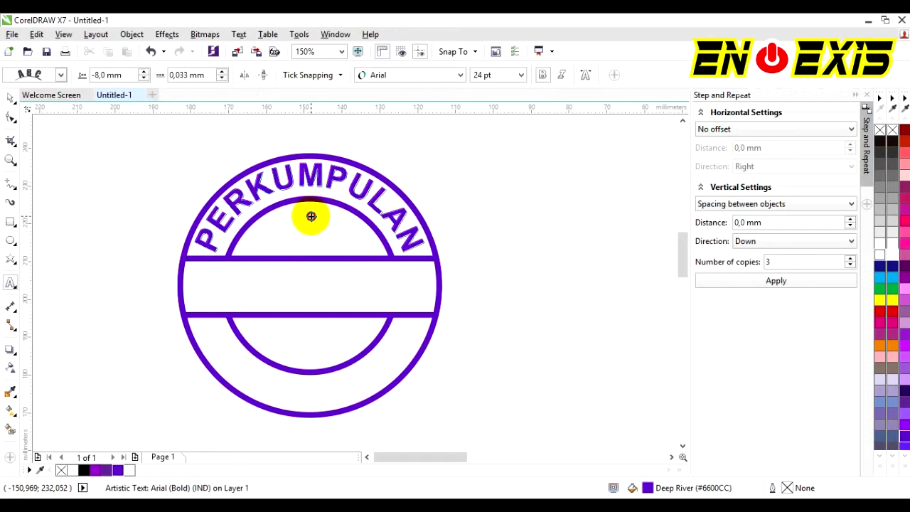
scroll(312, 223, up, 3)
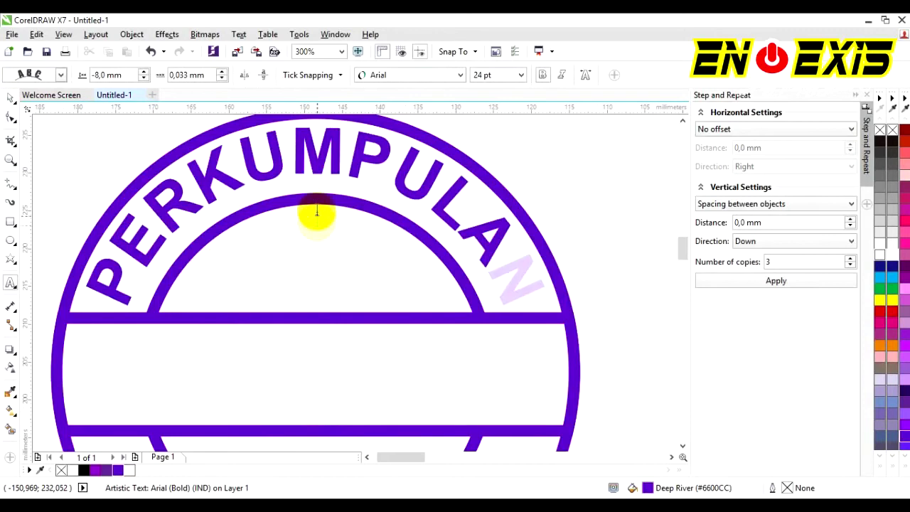
scroll(319, 213, down, 3)
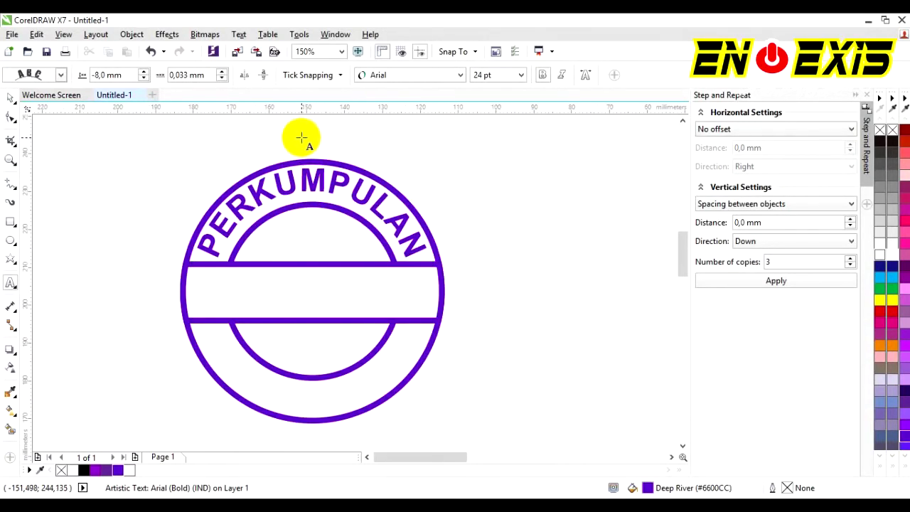
key(ctrl+z)
key(ctrl+z)
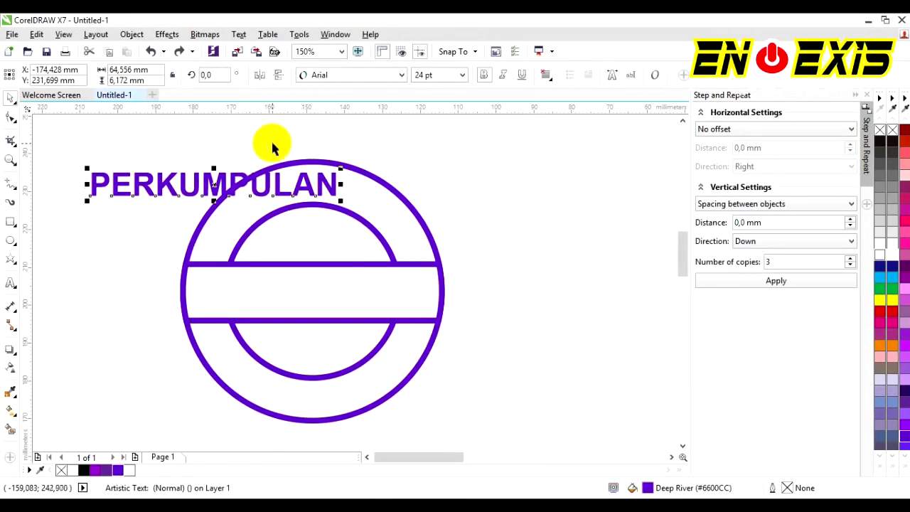
Narrow the PERKUMPULAN text to about 62.8 mm and fit it inside the outer circle's upper arc at a -8 mm offset
drag(340, 183, 334, 183)
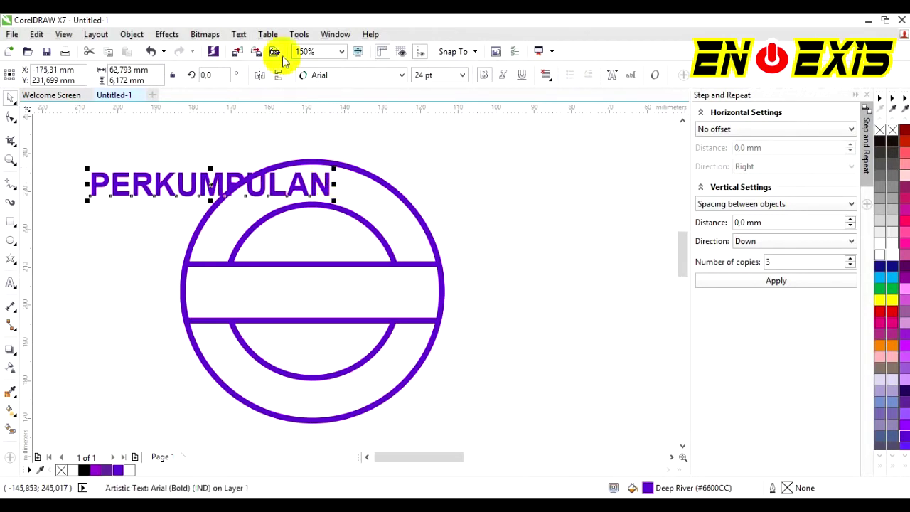
click(240, 35)
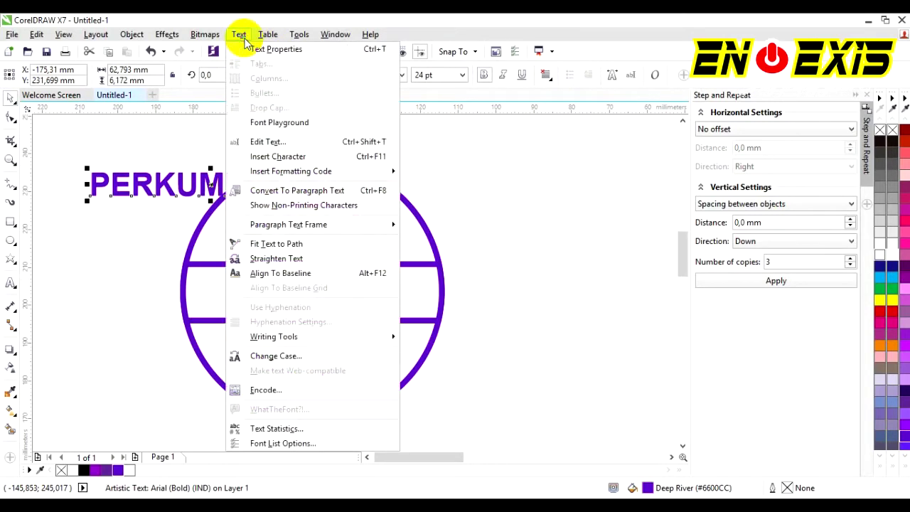
click(276, 243)
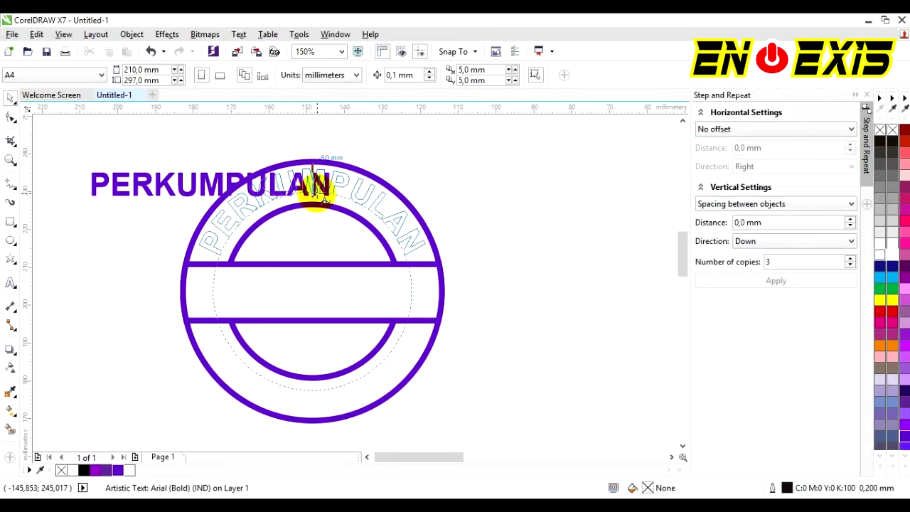
click(318, 186)
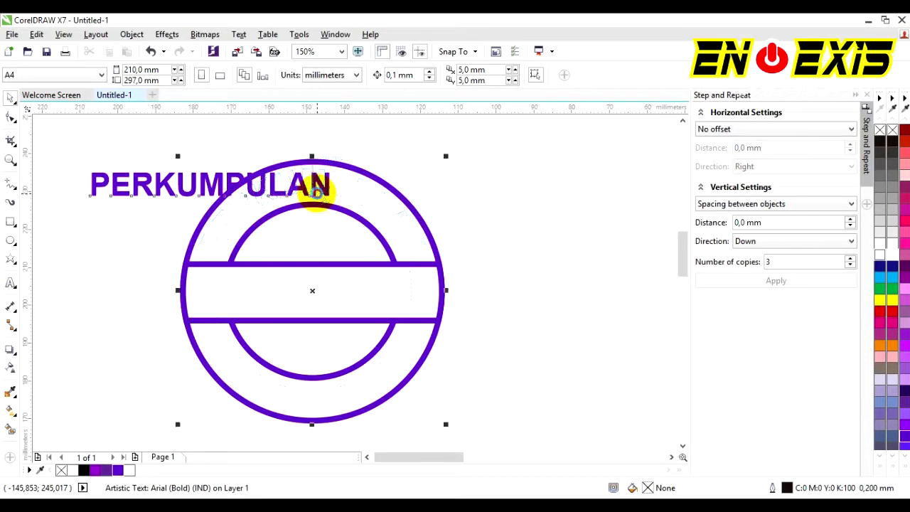
click(271, 142)
Try to resize the curved text and its outer circle slightly from the upper quadrant
scroll(286, 191, up, 2)
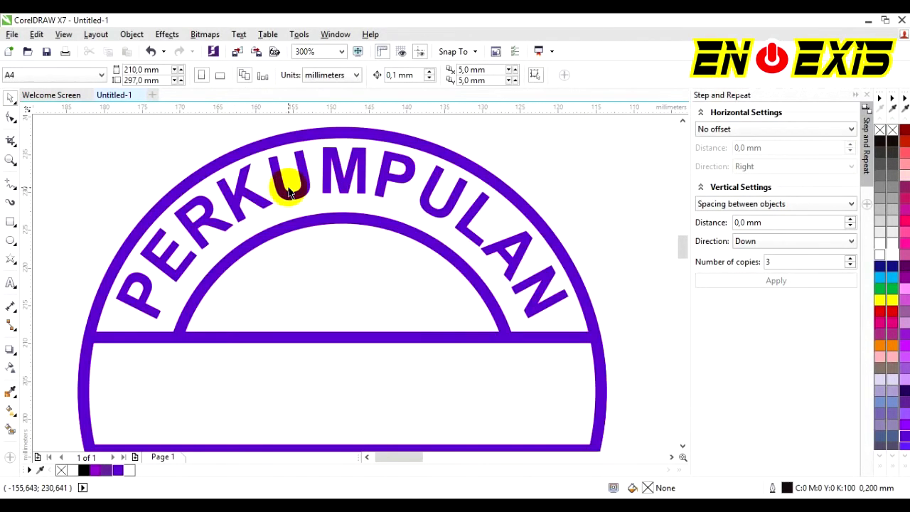
click(295, 202)
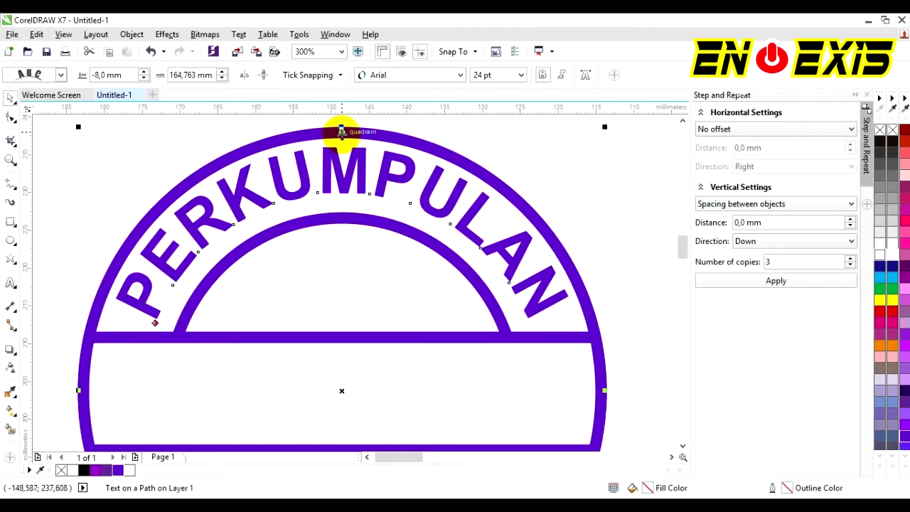
drag(341, 130, 341, 128)
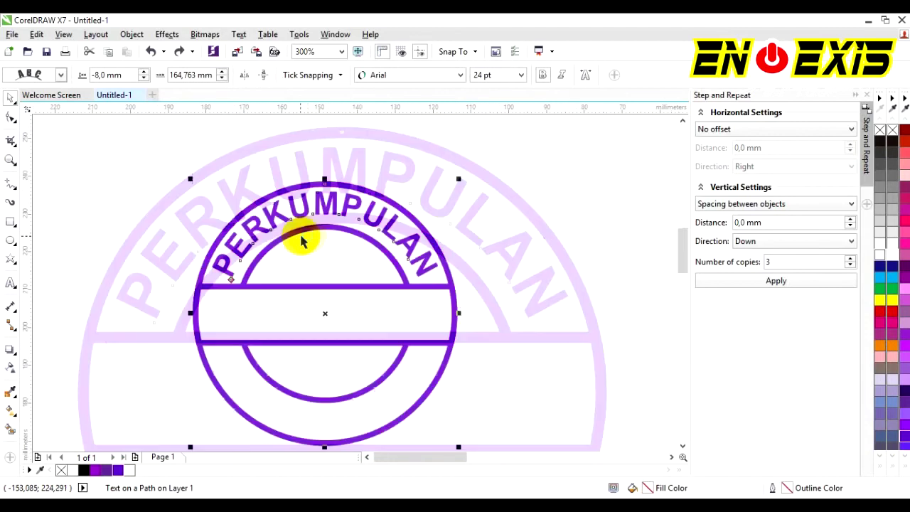
click(288, 174)
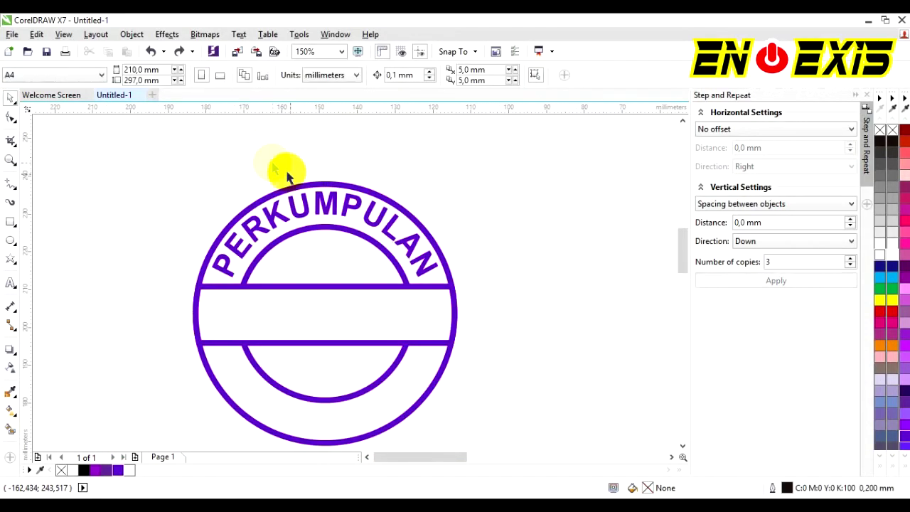
scroll(264, 203, down, 2)
scroll(302, 220, up, 2)
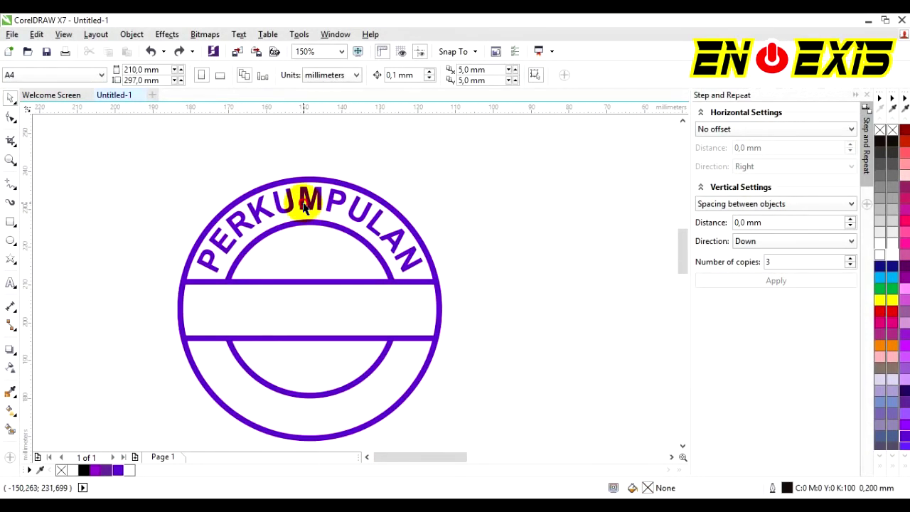
click(302, 203)
click(248, 147)
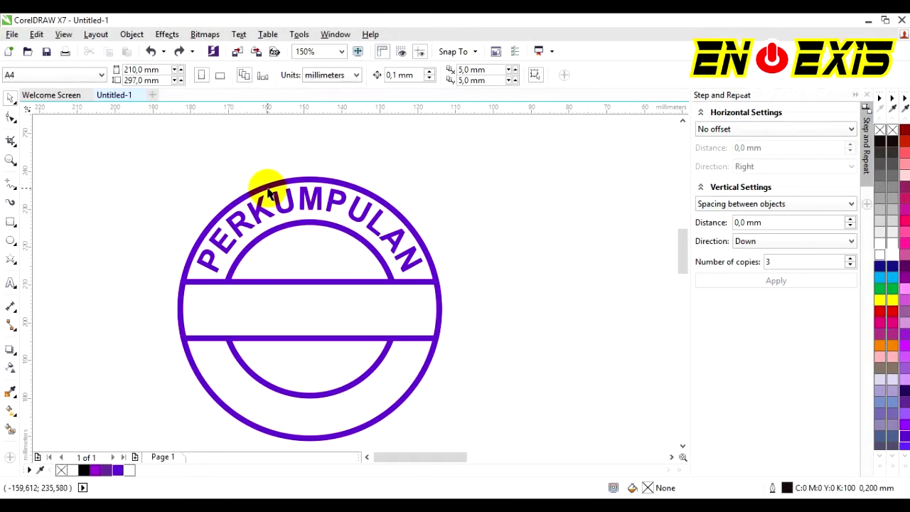
Enlarge the inner circle from its center to a diameter of about 48 mm
click(307, 225)
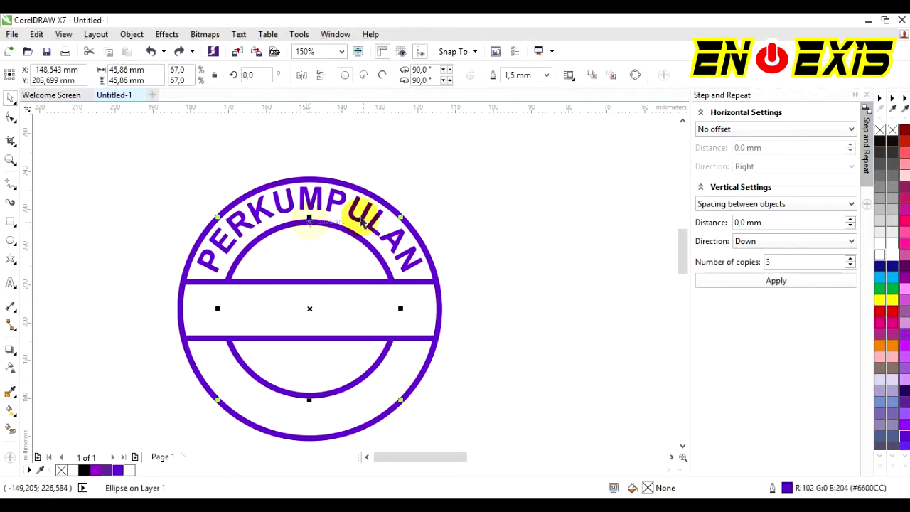
drag(401, 215, 403, 213)
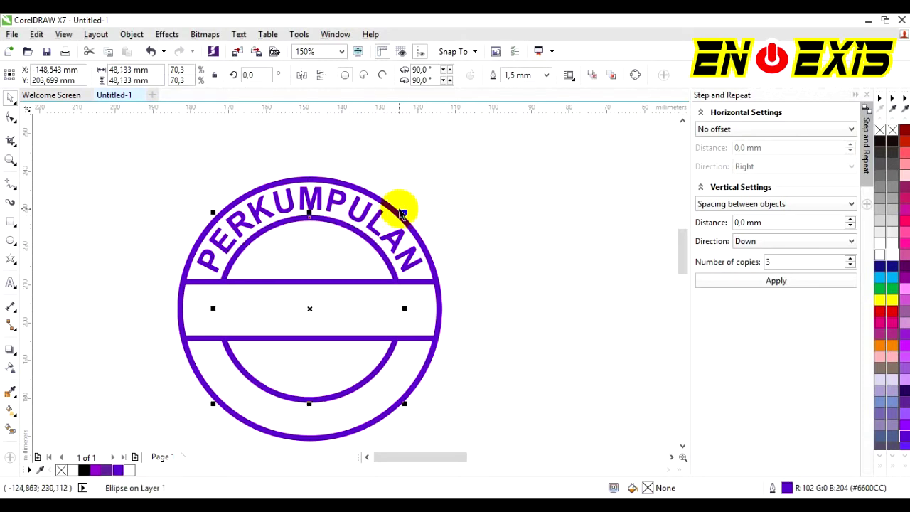
key(ctrl+z)
drag(402, 214, 412, 211)
click(436, 203)
Add the artistic text BOCAH NGAPAK in Arial 24 pt on the empty area beside the stamp
scroll(301, 275, down, 1)
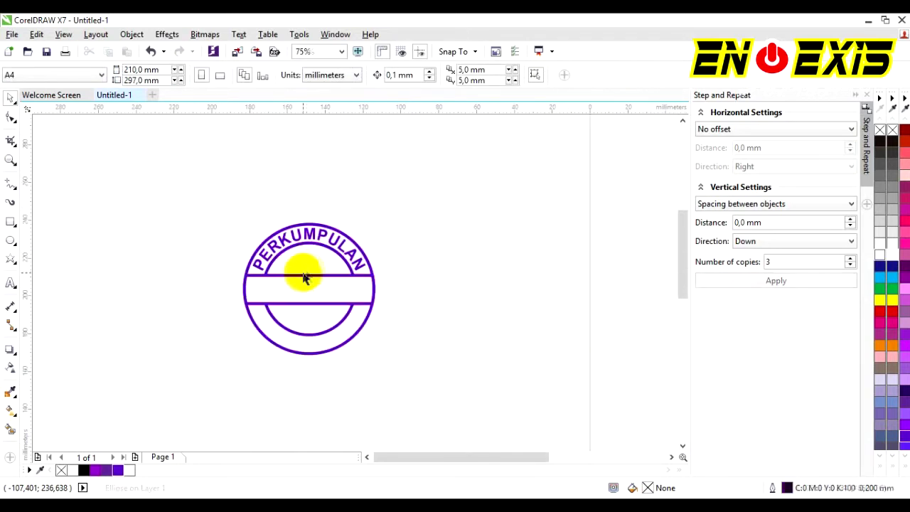
scroll(322, 330, up, 1)
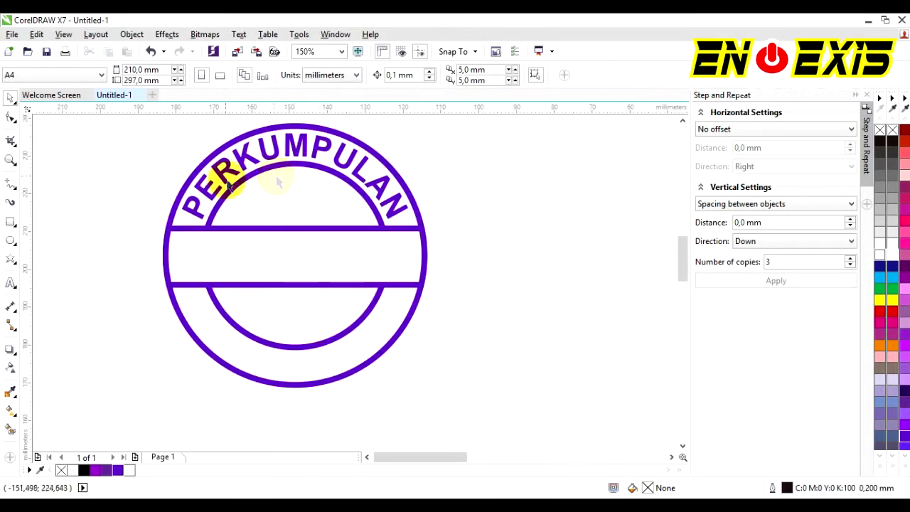
scroll(190, 236, down, 1)
scroll(222, 194, up, 1)
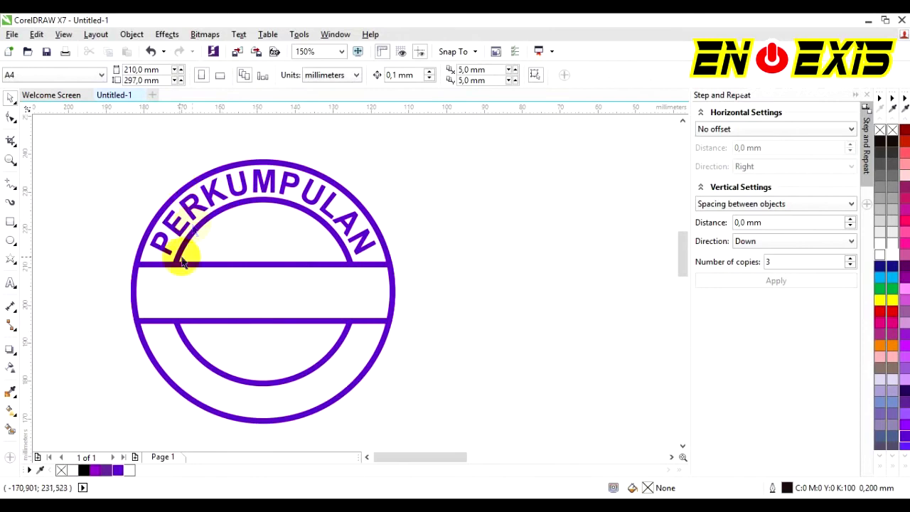
click(11, 282)
click(425, 183)
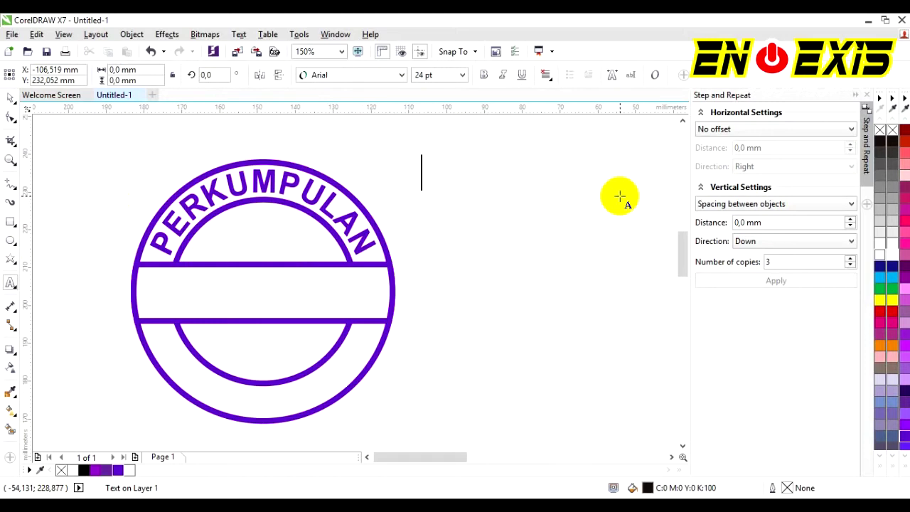
text(b)
key(Escape)
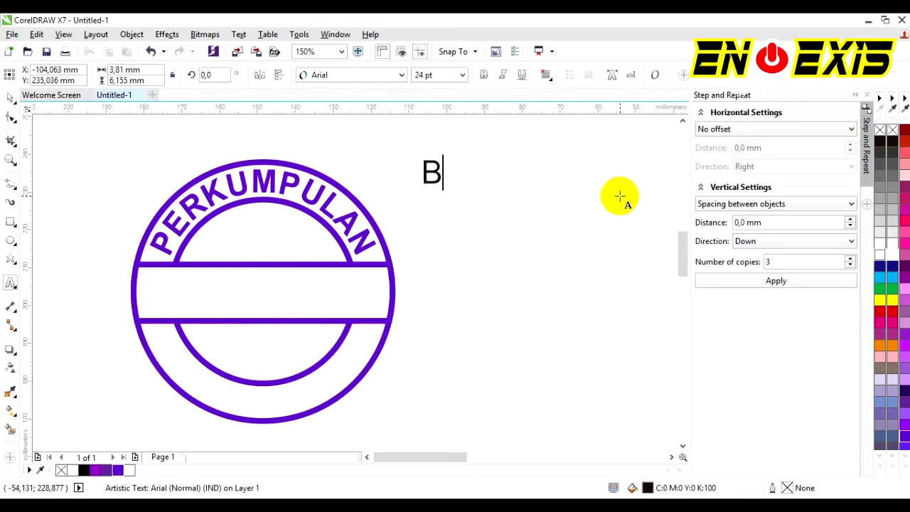
text(CAH NGAPAK)
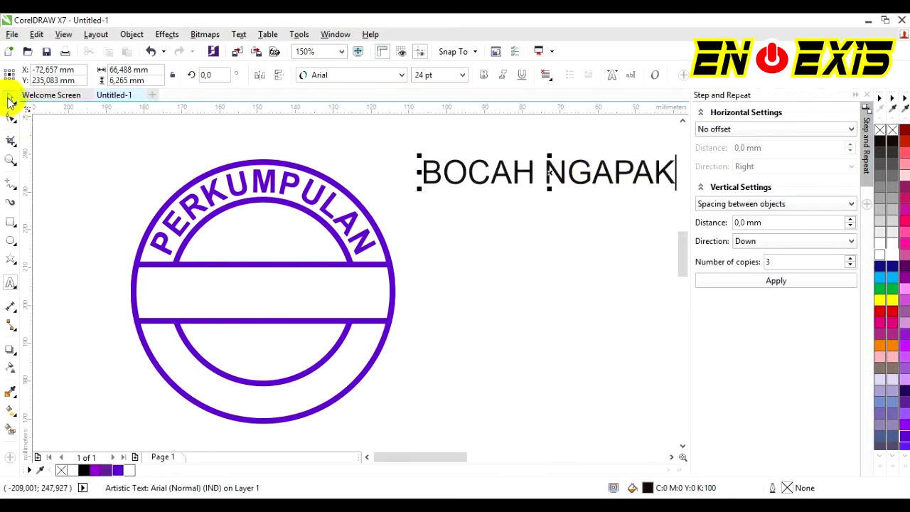
Place the BOCAH NGAPAK text over the ring's lower part and format it bold in purple (#6600CC)
click(11, 97)
drag(562, 177, 278, 369)
click(118, 470)
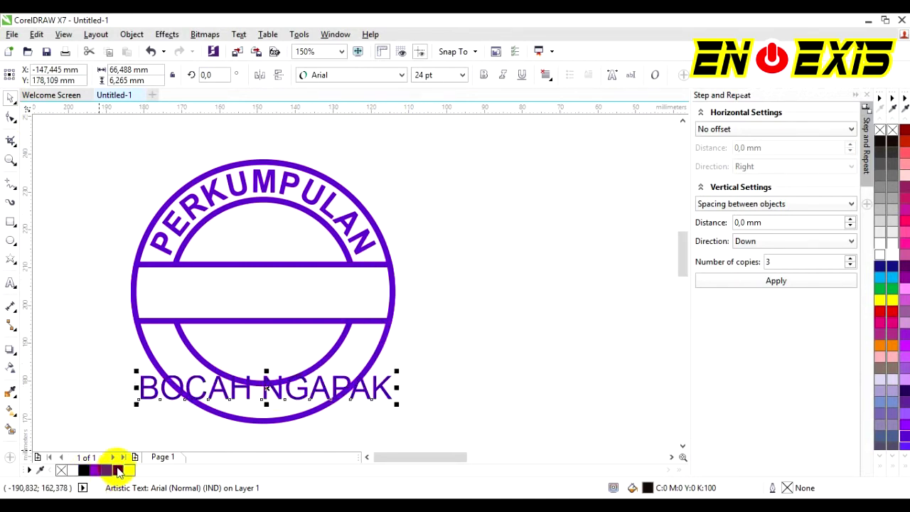
click(484, 74)
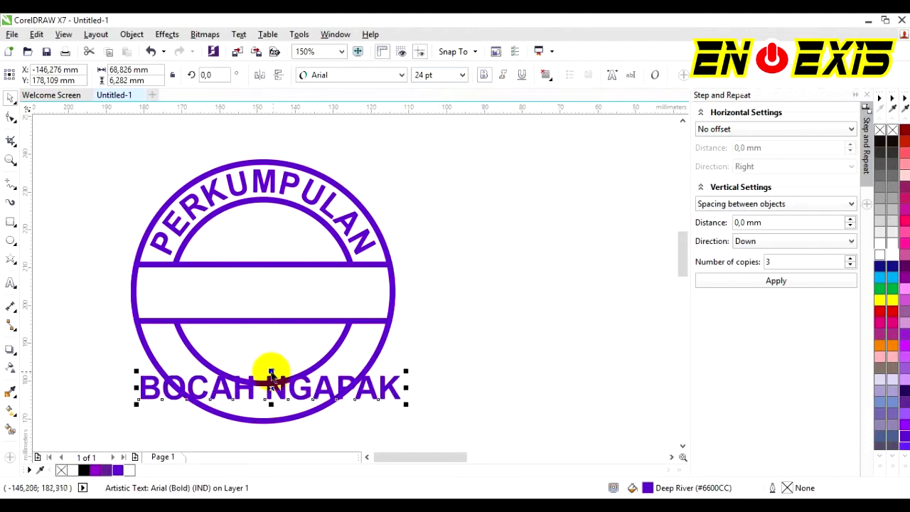
Narrow the bold BOCAH NGAPAK text to about 65.5 mm, undoing the first resizing attempts
drag(135, 386, 158, 386)
mouse_move(281, 370)
mouse_down()
mouse_move(282, 379)
mouse_move(279, 372)
mouse_up()
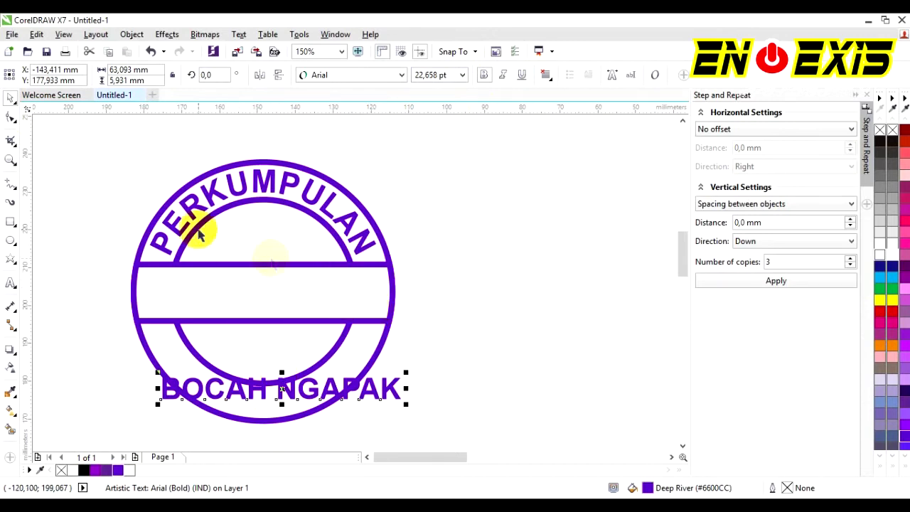
key(ctrl+KP_8)
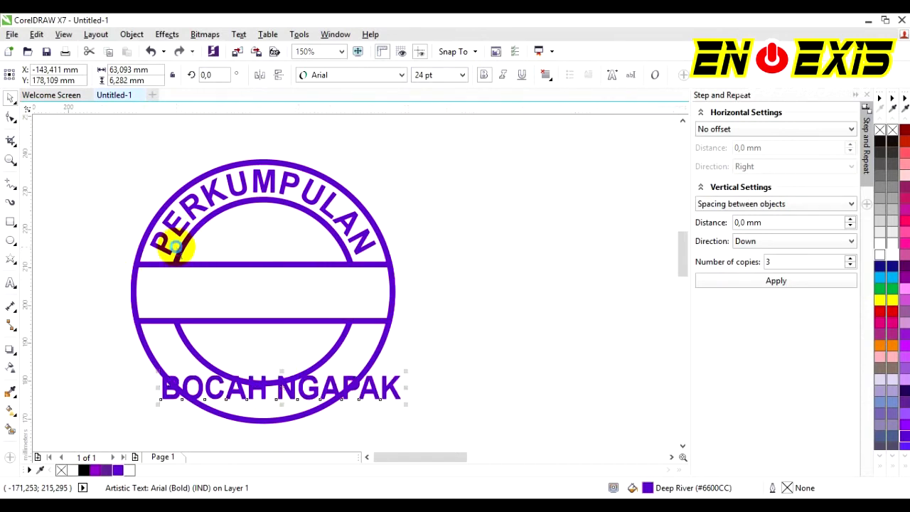
key(ctrl+b)
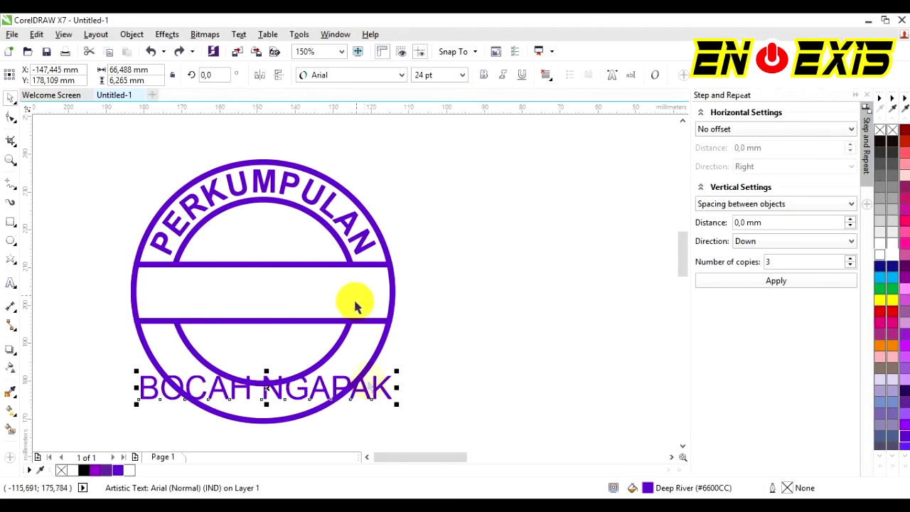
click(179, 51)
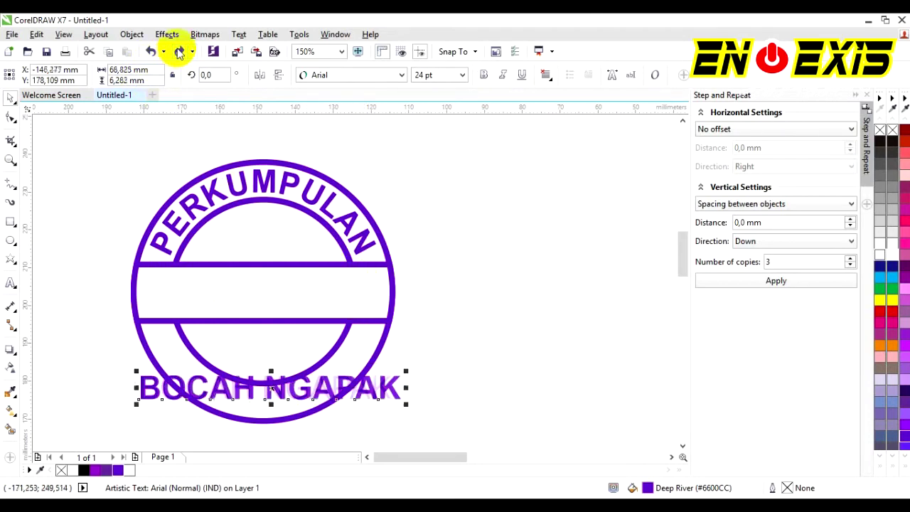
drag(406, 387, 395, 387)
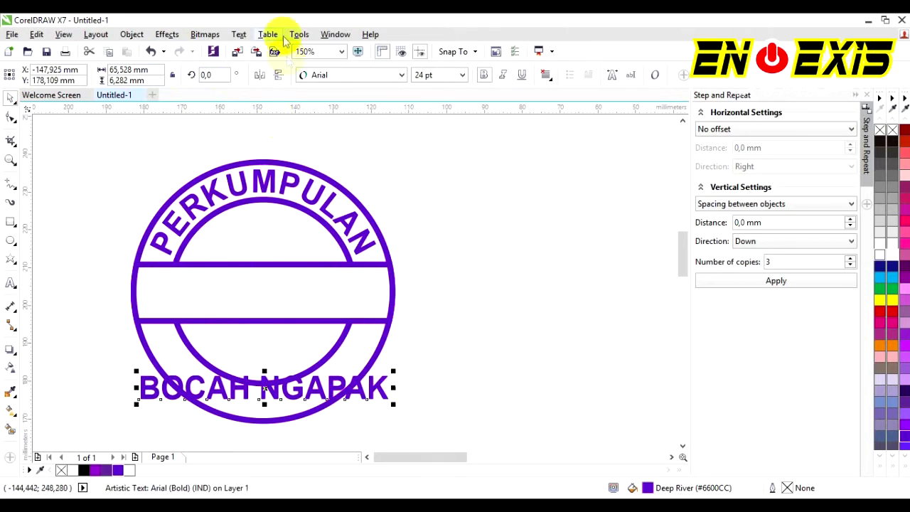
Fit the BOCAH NGAPAK text along the inside of the outer circle's lower arc at a -8 mm offset
click(238, 34)
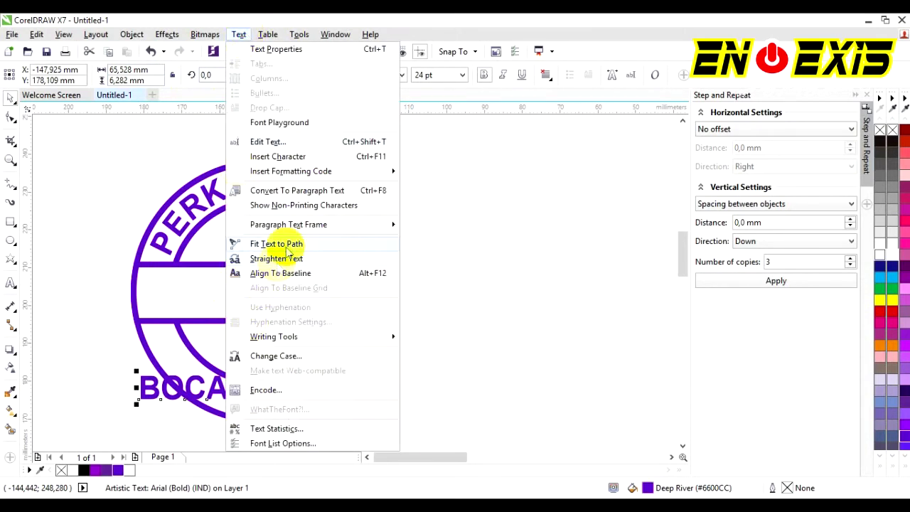
click(288, 244)
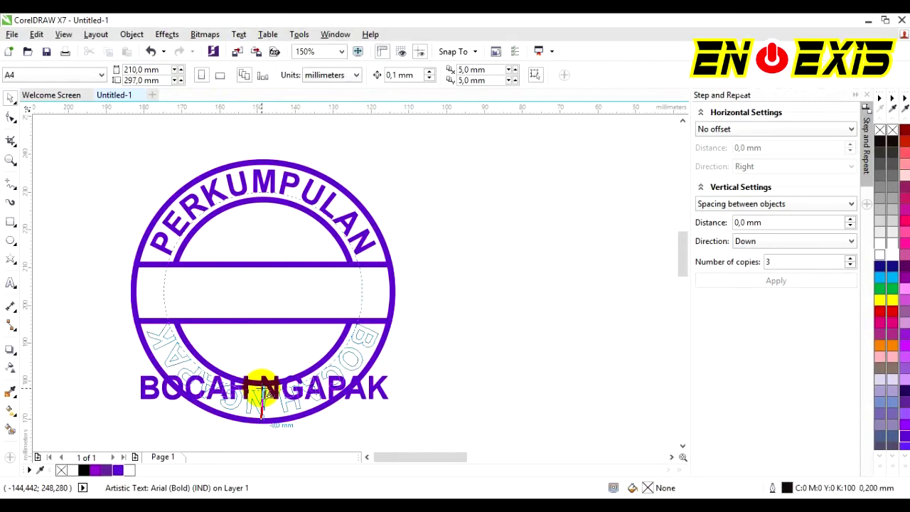
click(262, 391)
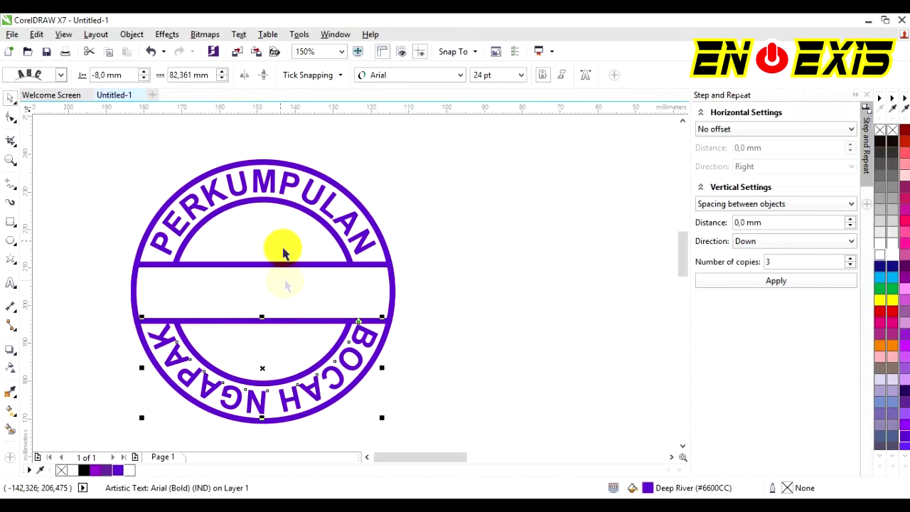
Try to turn the curved BOCAH NGAPAK text upright by mirroring it vertically, horizontally, and vertically again
click(263, 75)
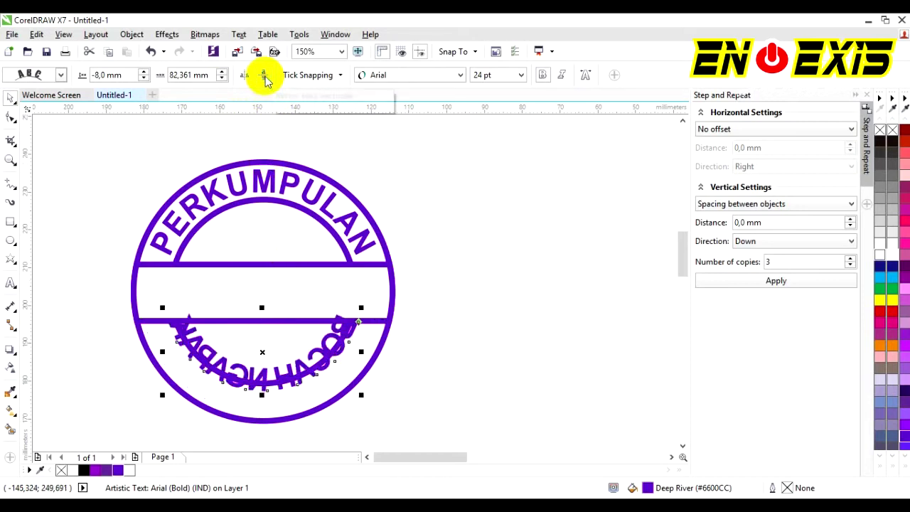
click(241, 79)
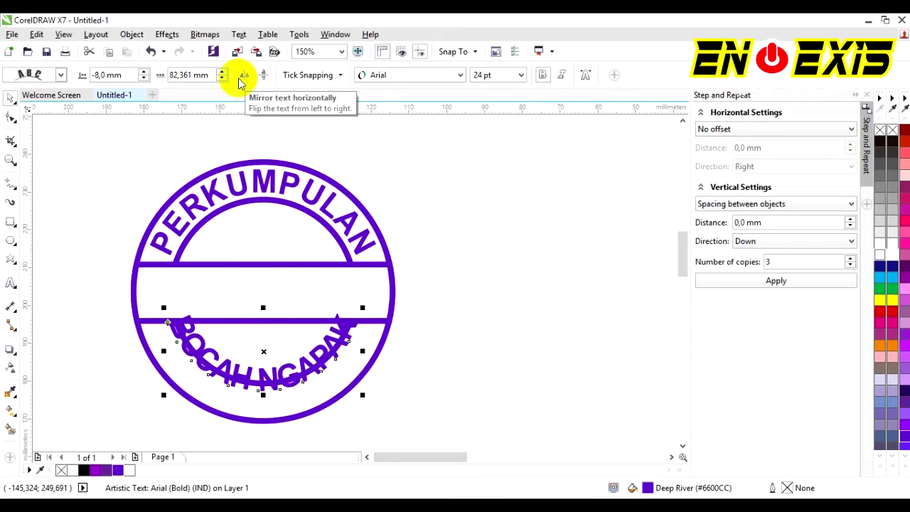
click(261, 75)
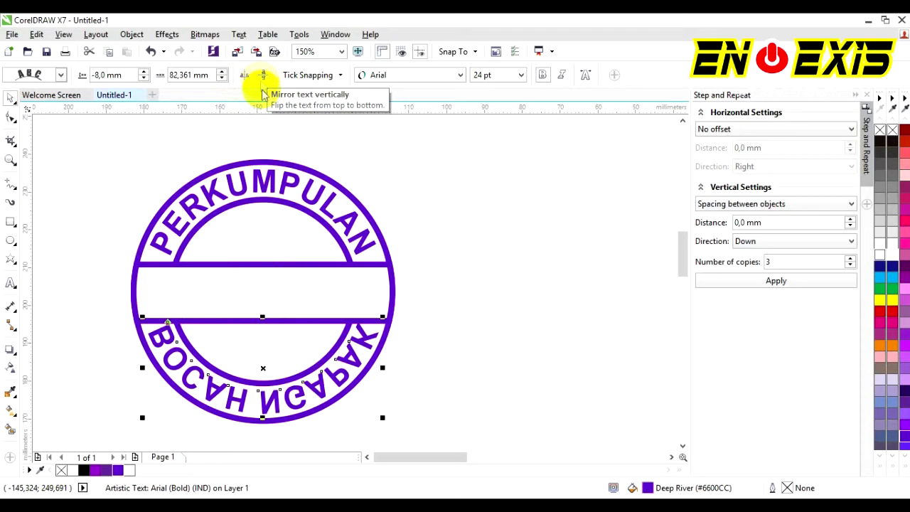
click(247, 137)
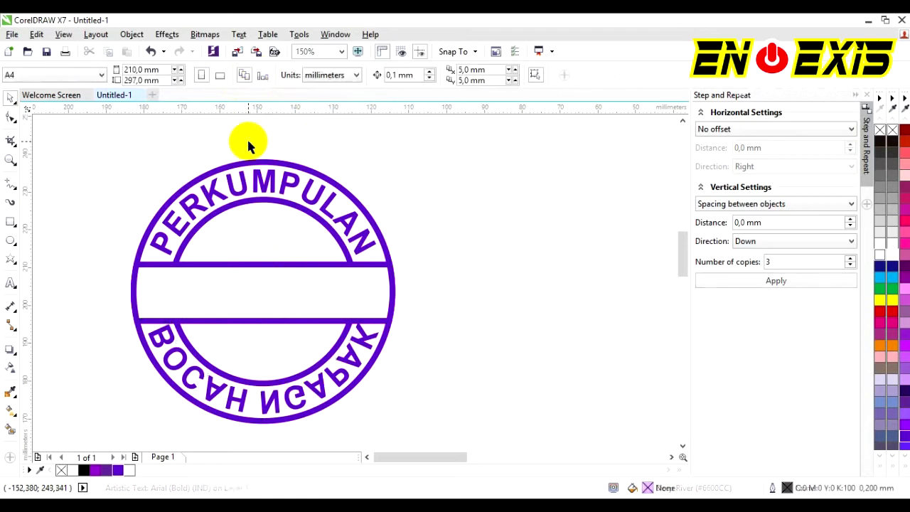
Reselect only the curved BOCAH NGAPAK text, and mirror it horizontally, vertically, and horizontally again
click(270, 404)
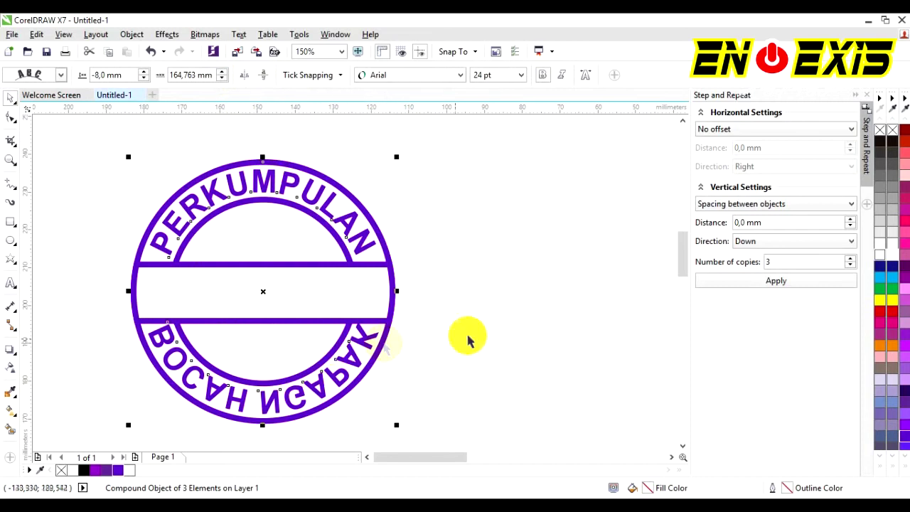
click(358, 362)
click(358, 361)
ctrl+click(358, 361)
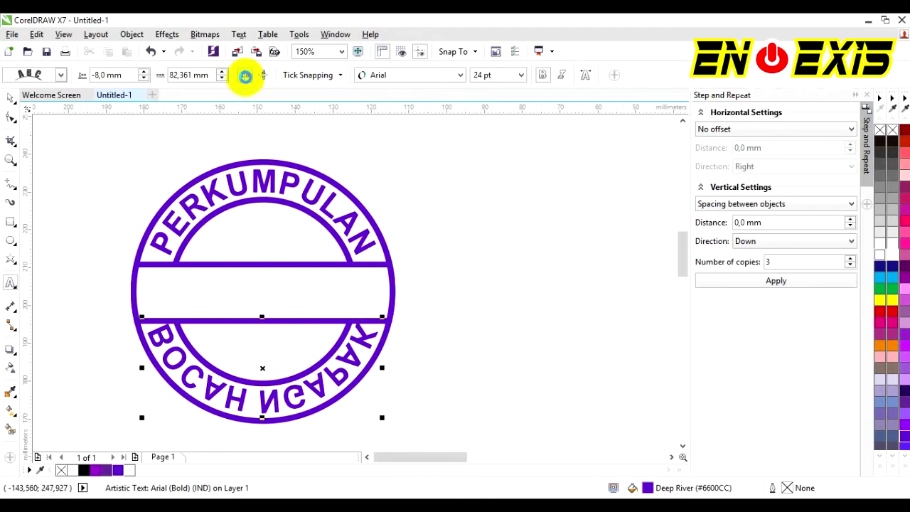
click(245, 75)
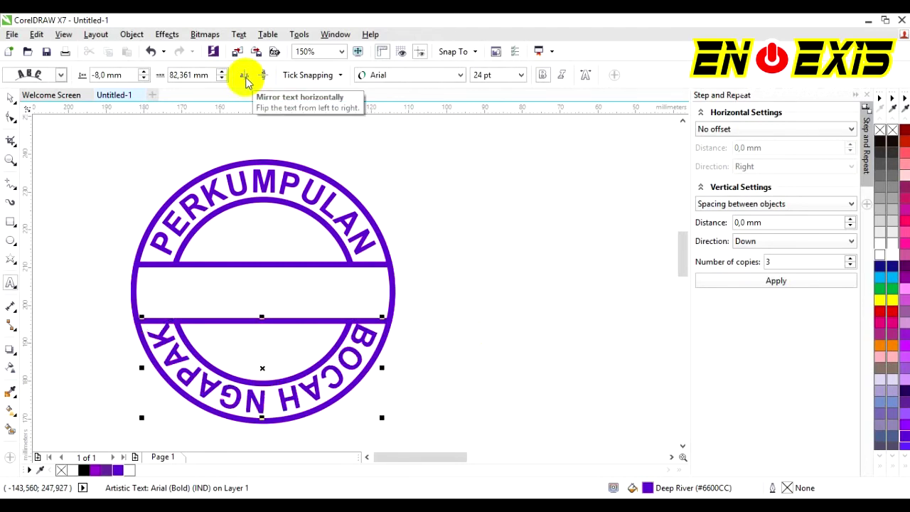
click(262, 75)
click(241, 75)
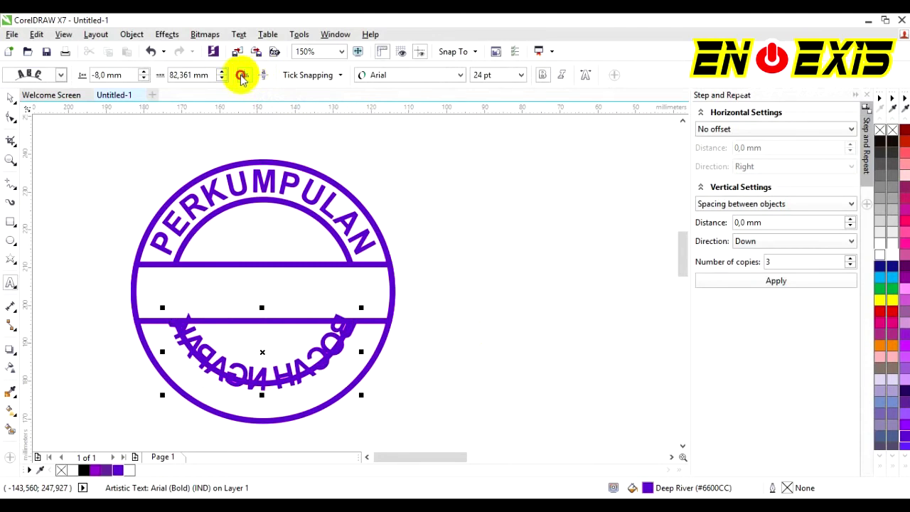
Undo the mirroring of the BOCAH NGAPAK text and its fitting to the outer circle
drag(263, 352, 234, 345)
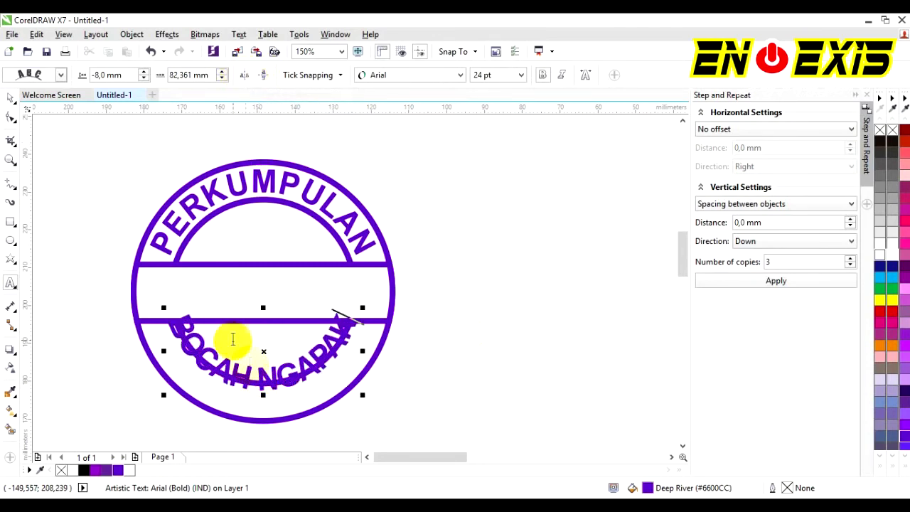
drag(164, 352, 163, 325)
drag(368, 324, 367, 330)
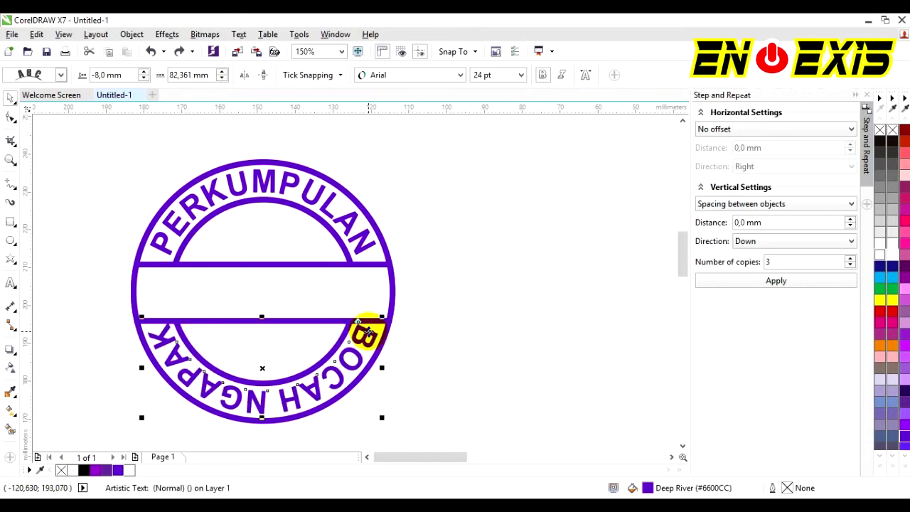
drag(367, 331, 371, 336)
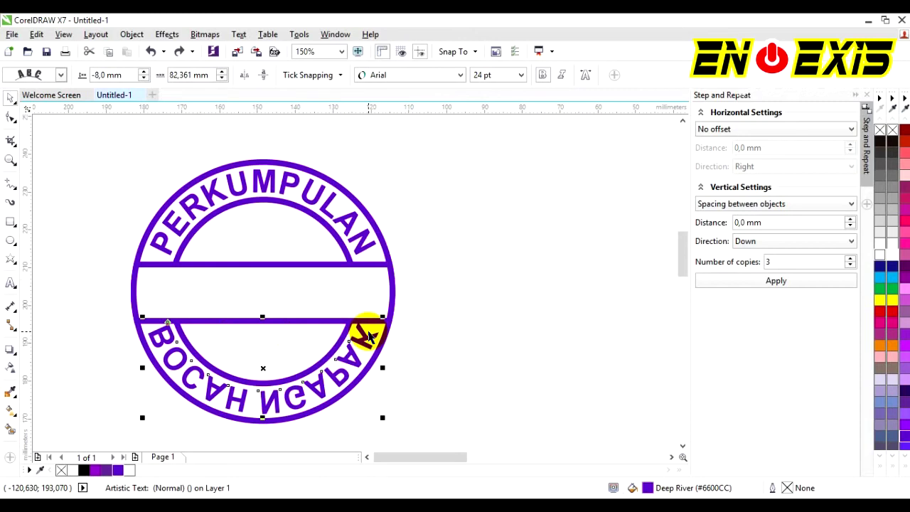
key(ctrl+z)
key(ctrl+z)
key(ctrl+z)
key(ctrl+z)
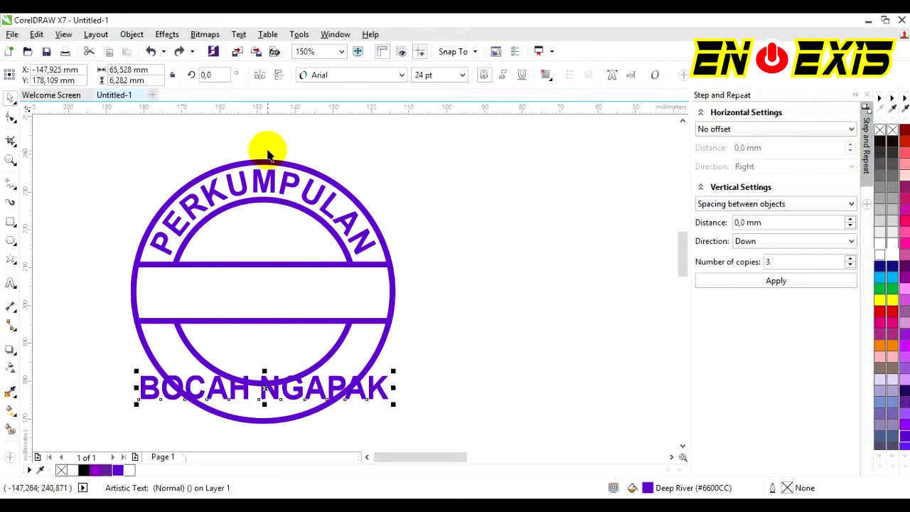
Mirror the straight BOCAH NGAPAK text horizontally and vertically, and fit it inside the outer circle's lower arc at a -2 mm offset
click(260, 76)
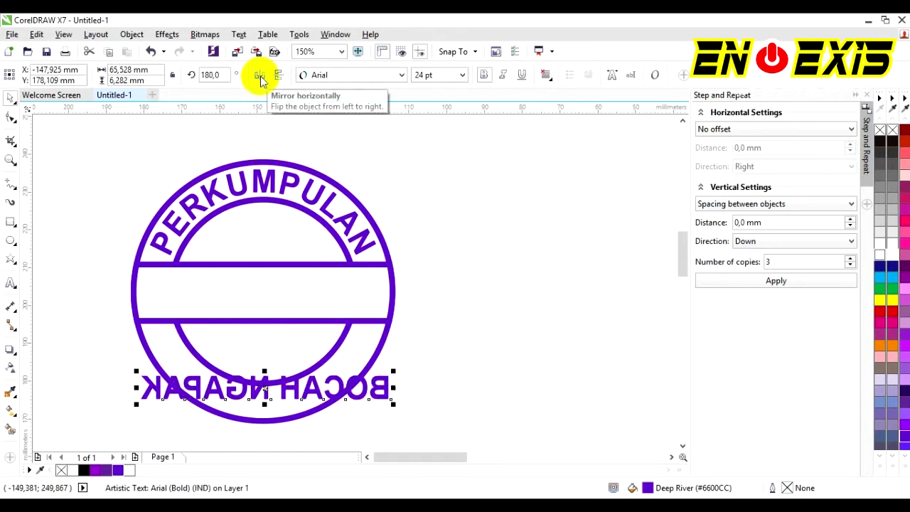
click(276, 76)
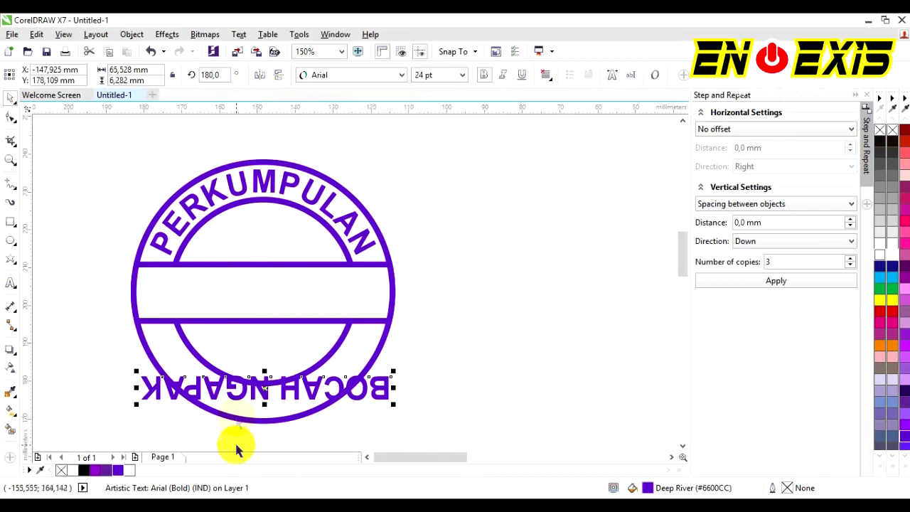
click(239, 35)
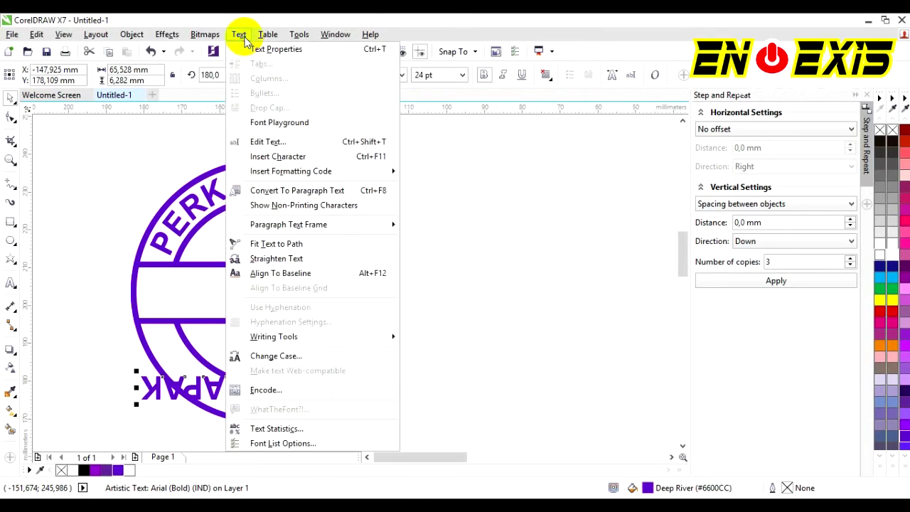
click(287, 244)
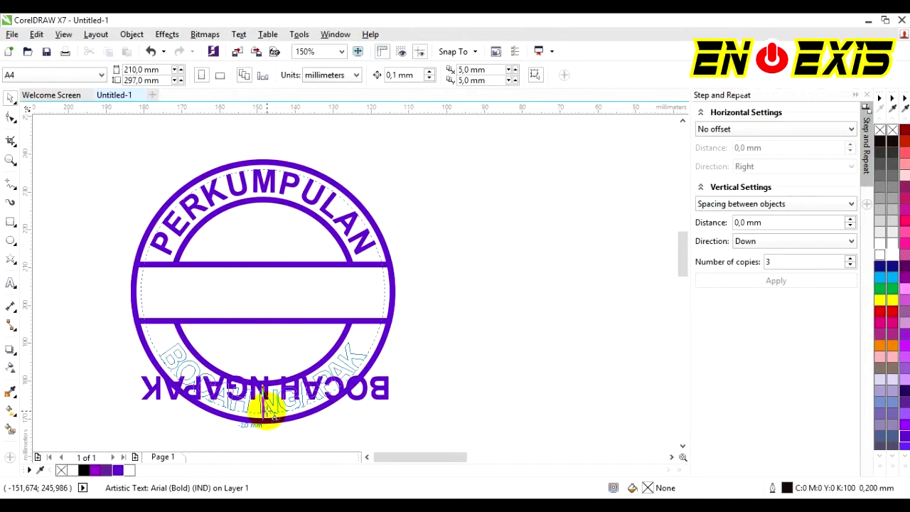
click(266, 409)
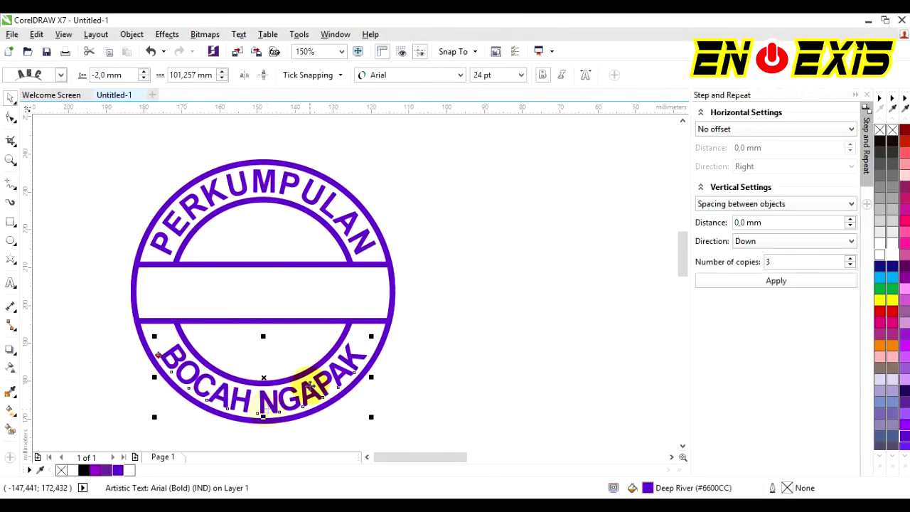
click(461, 263)
scroll(244, 404, up, 2)
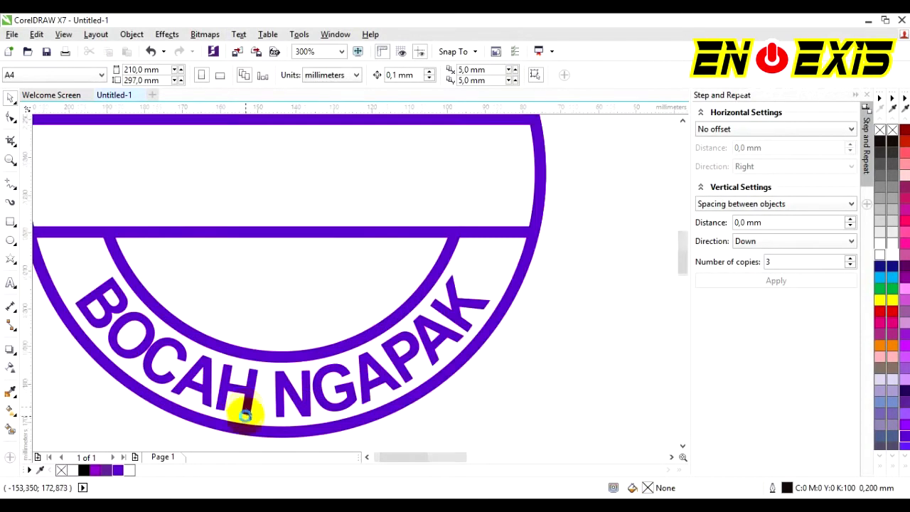
scroll(243, 402, down, 2)
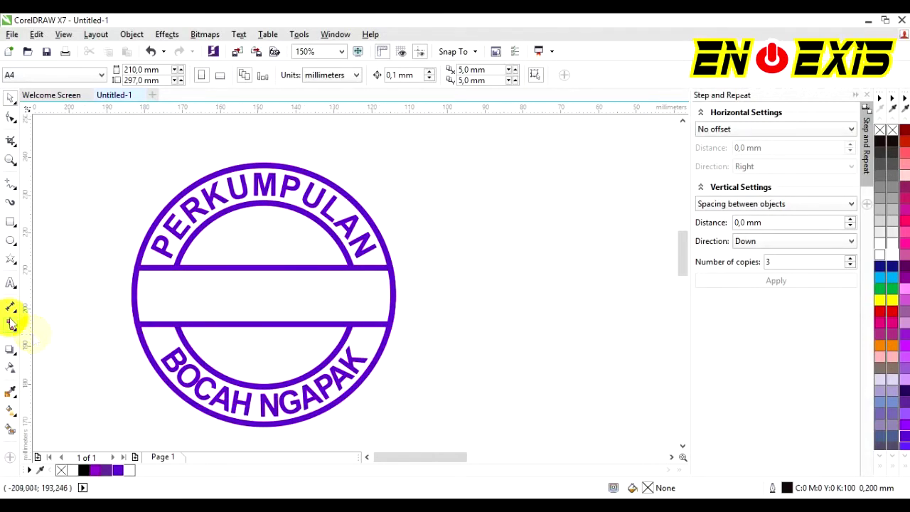
Draw a five-pointed star about 9 by 7.3 mm at the white middle band's left end, with Deep River (#6600CC) fill and outline
click(10, 242)
click(10, 258)
drag(148, 286, 184, 316)
scroll(163, 301, up, 3)
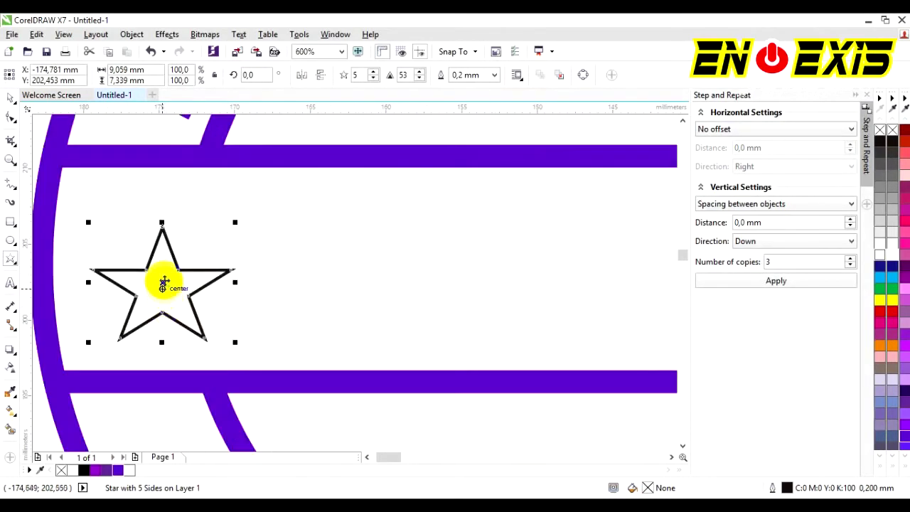
drag(163, 277, 166, 268)
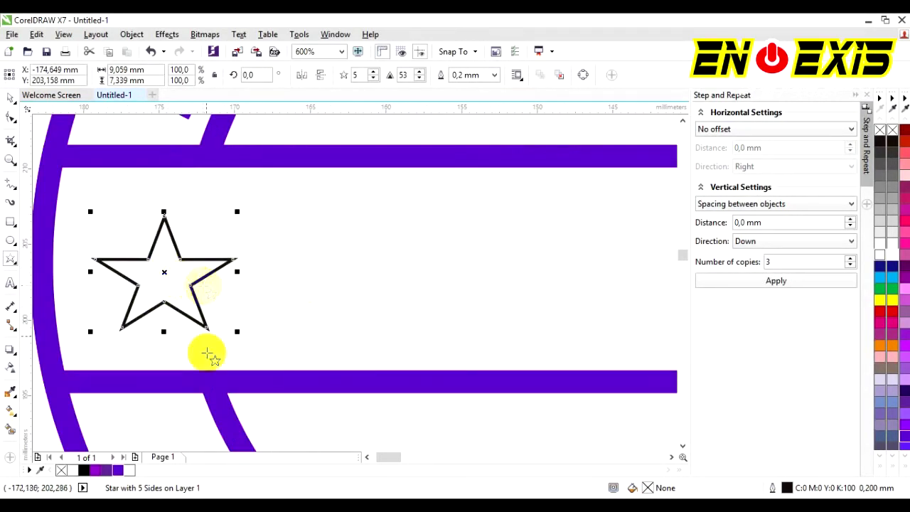
click(118, 471)
right_click(117, 469)
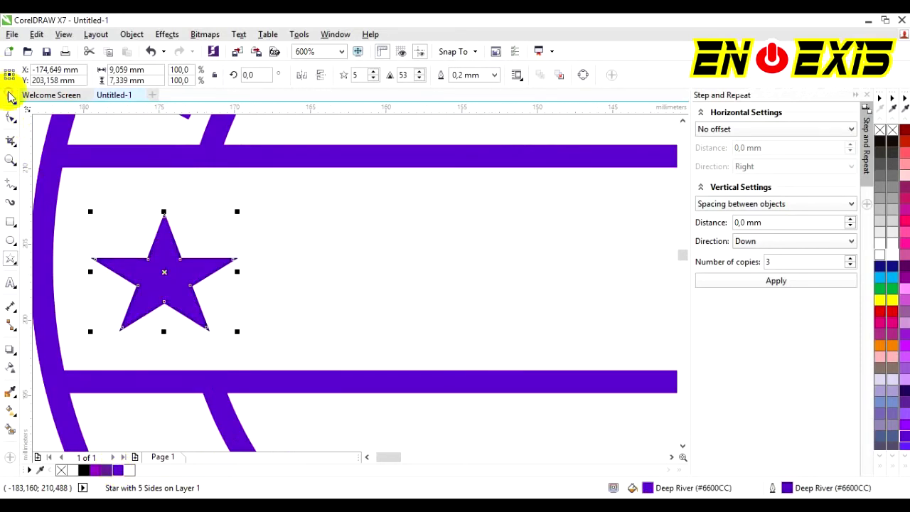
Copy the star horizontally to the right end of the middle band, and shift the copy slightly closer to the outer circle
scroll(173, 272, down, 2)
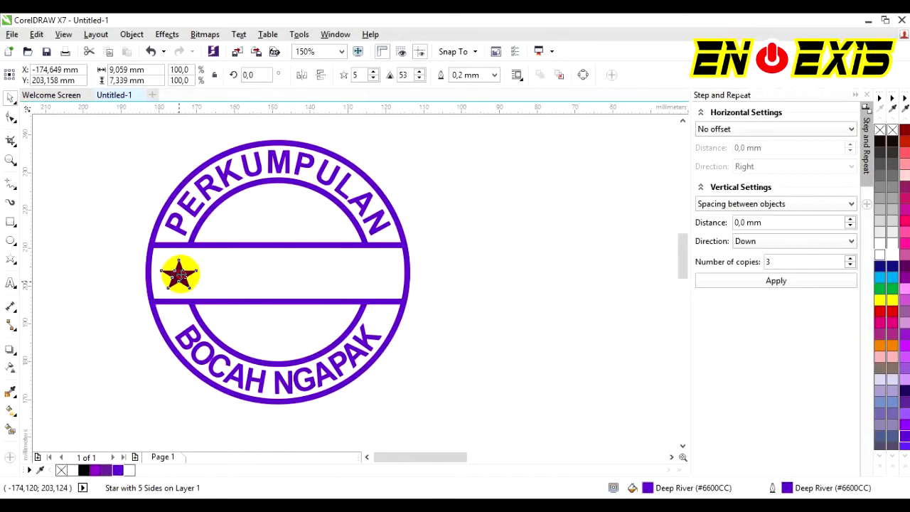
drag(179, 272, 369, 272)
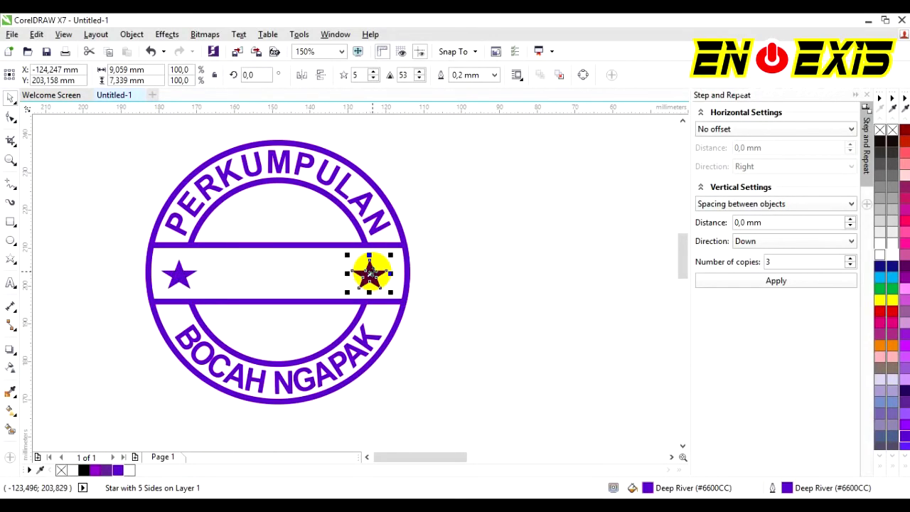
click(459, 251)
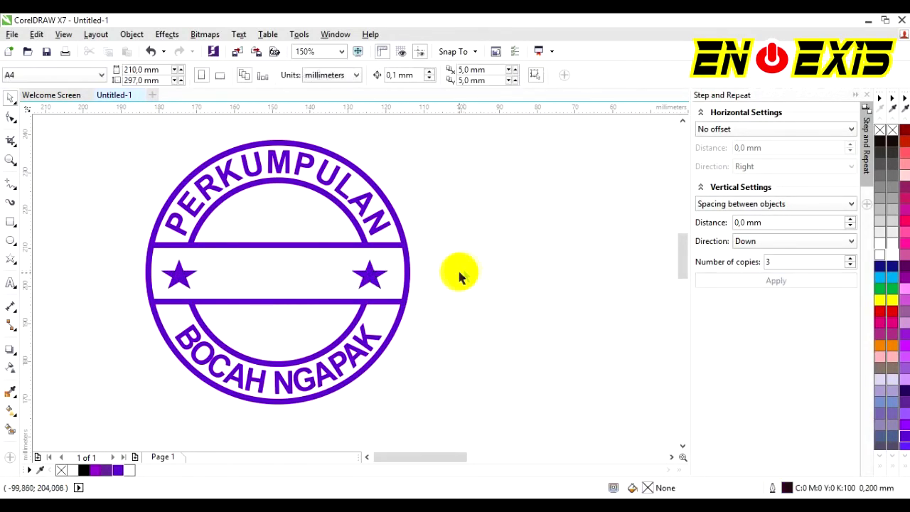
click(371, 277)
scroll(371, 276, up, 3)
drag(371, 270, 385, 273)
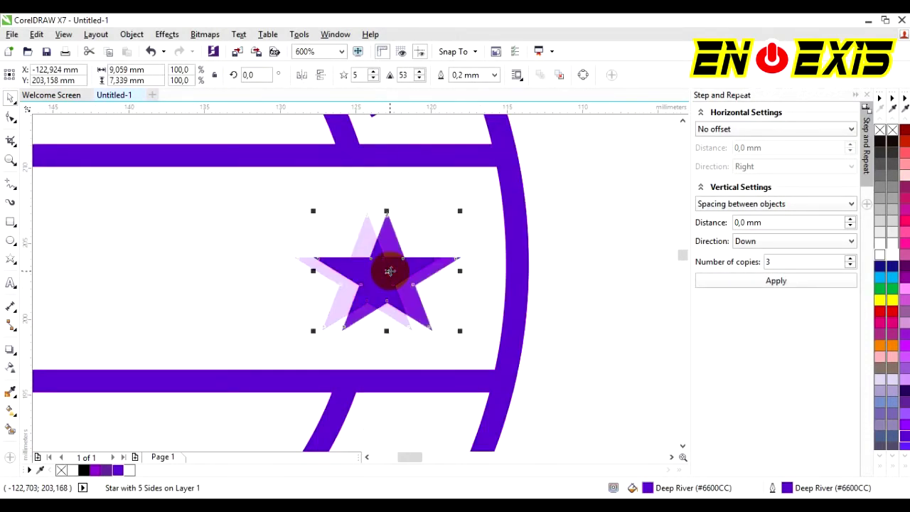
scroll(385, 274, down, 2)
scroll(385, 274, down, 2)
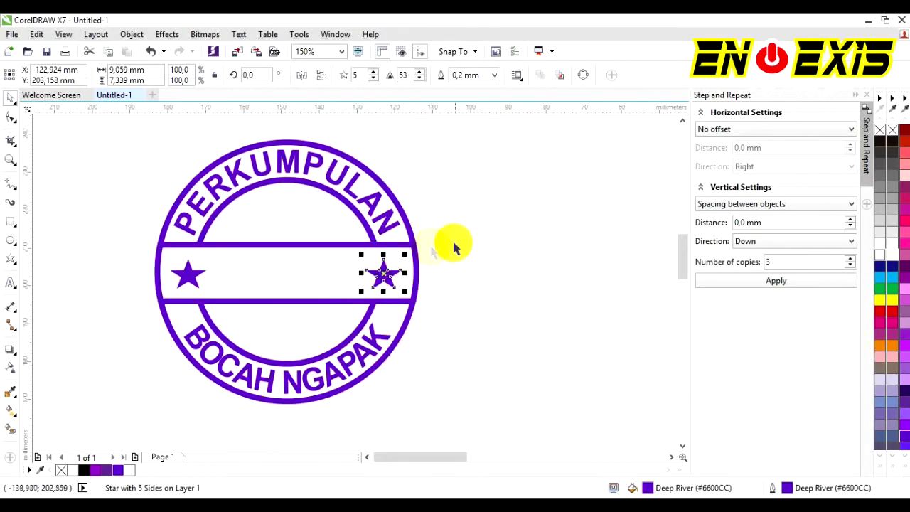
click(476, 239)
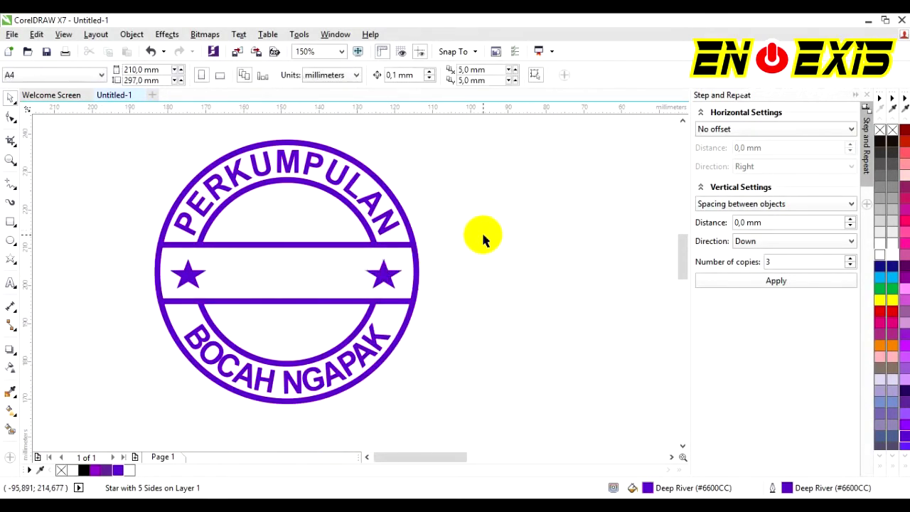
Add the text PBN beside the stamp, coloured Deep River (#6600CC) and set in bold
click(10, 284)
click(101, 208)
text(PBN)
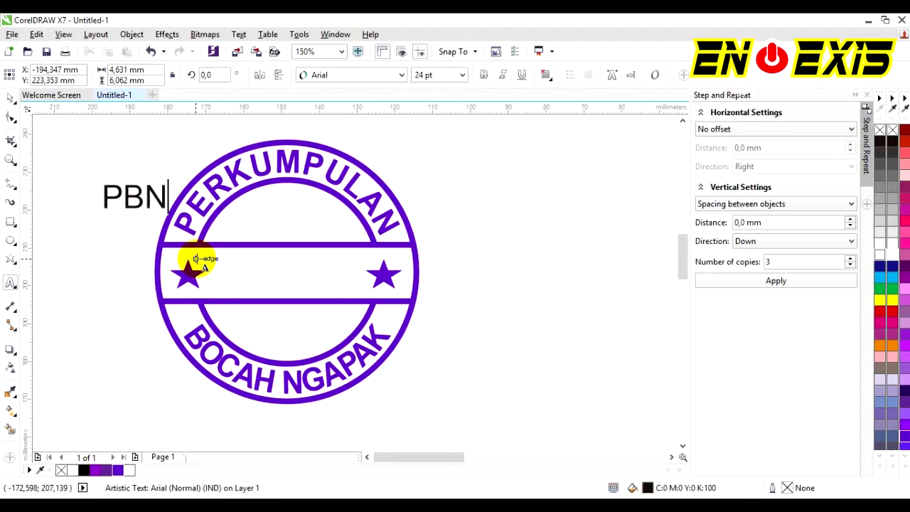
key(Escape)
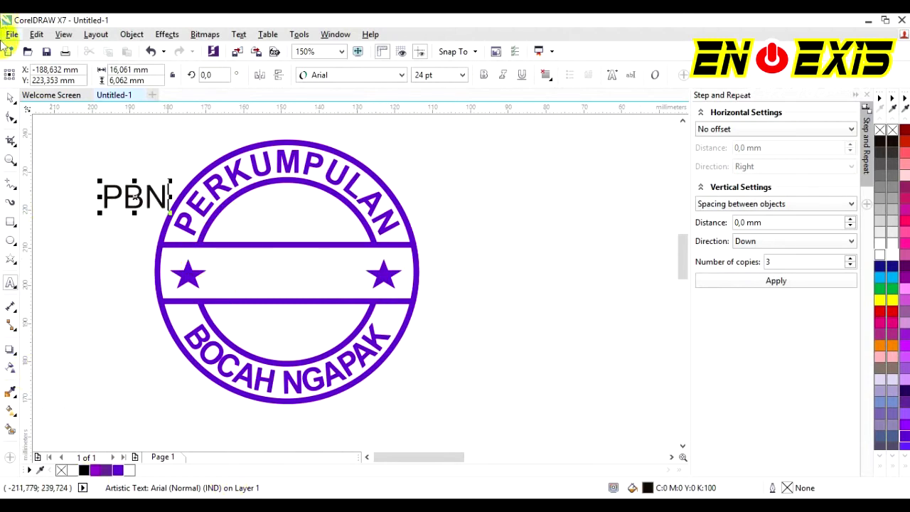
click(9, 100)
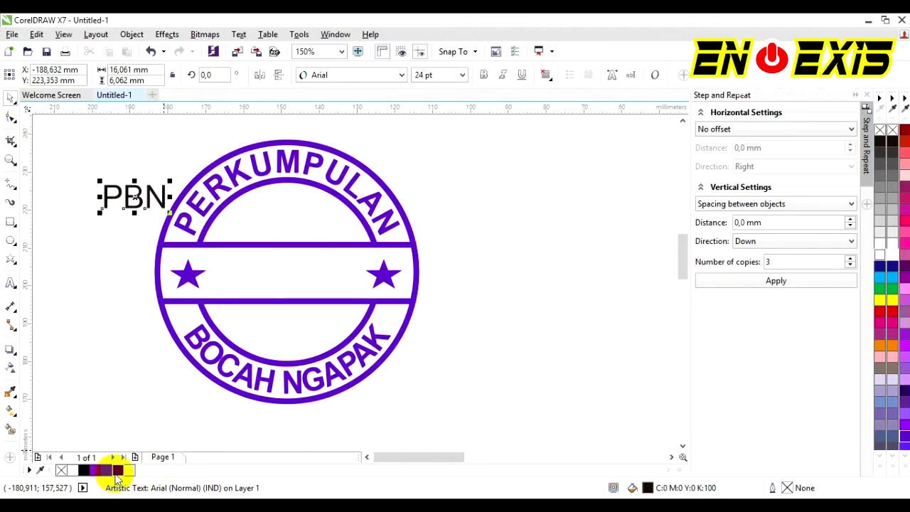
click(118, 471)
click(484, 75)
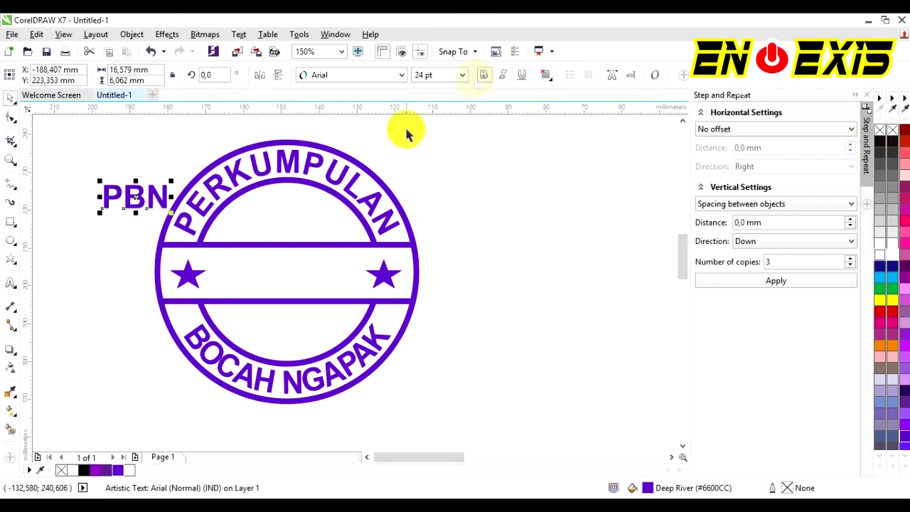
Place the PBN text between the two stars, stretched to about 36 mm wide, and centre it on the middle band
drag(134, 198, 362, 270)
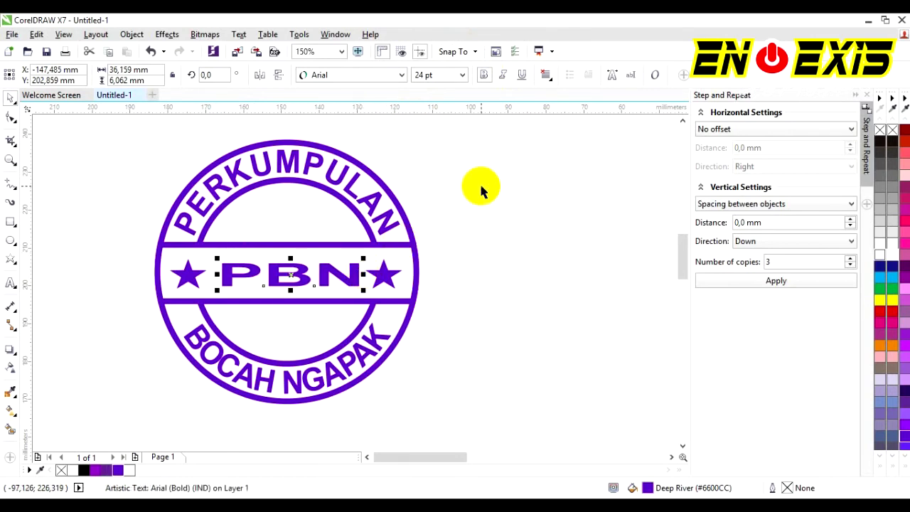
click(464, 185)
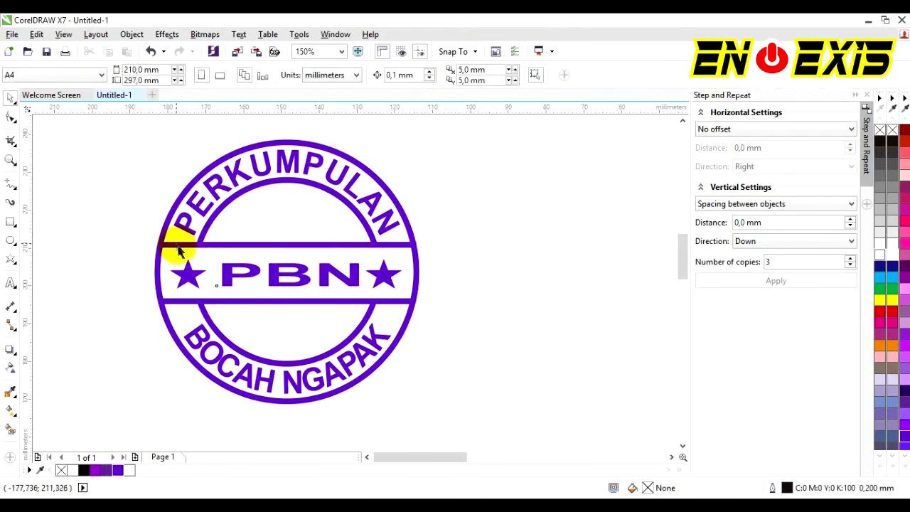
click(241, 270)
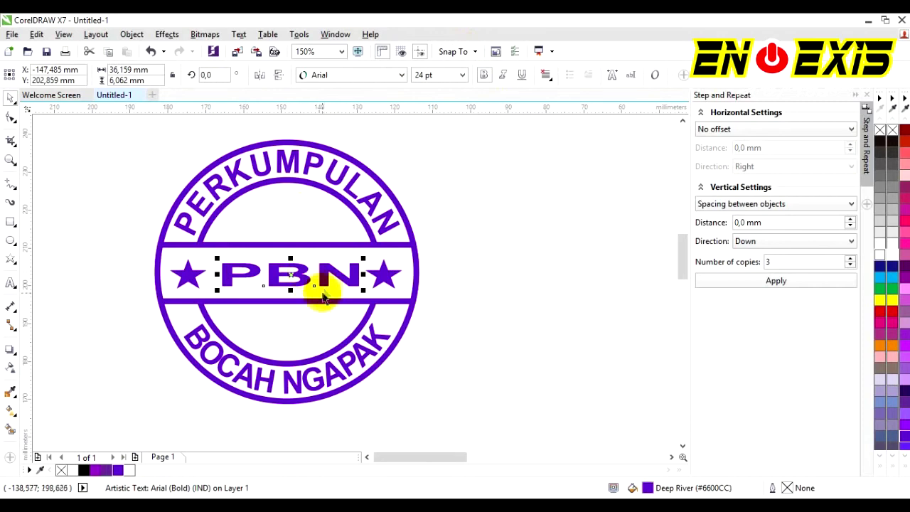
shift+click(293, 243)
key(e)
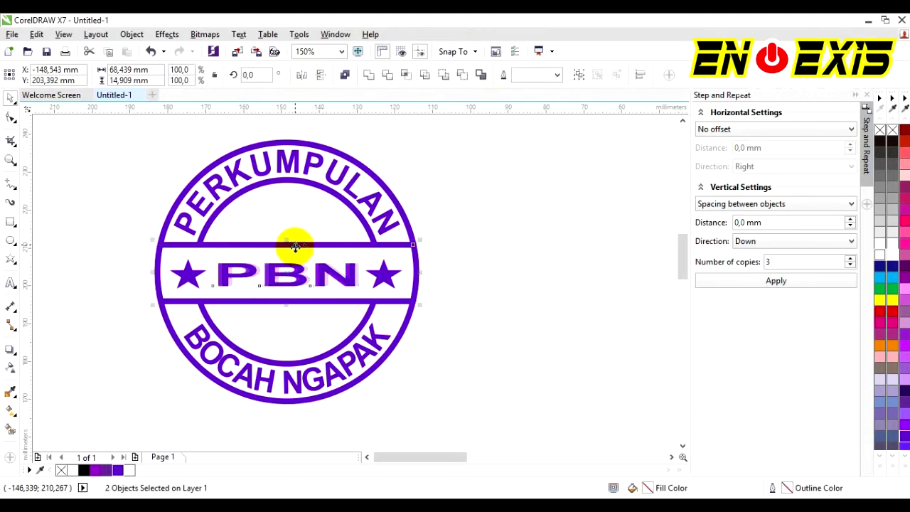
click(434, 198)
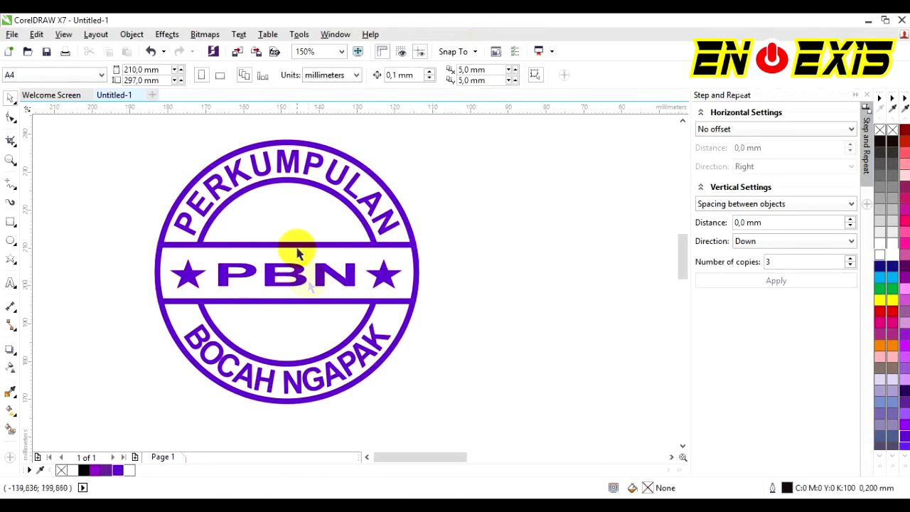
Examine the whole stamp from a distance and its lettering and band details up close
scroll(293, 241, down, 2)
scroll(291, 240, up, 2)
scroll(262, 142, down, 2)
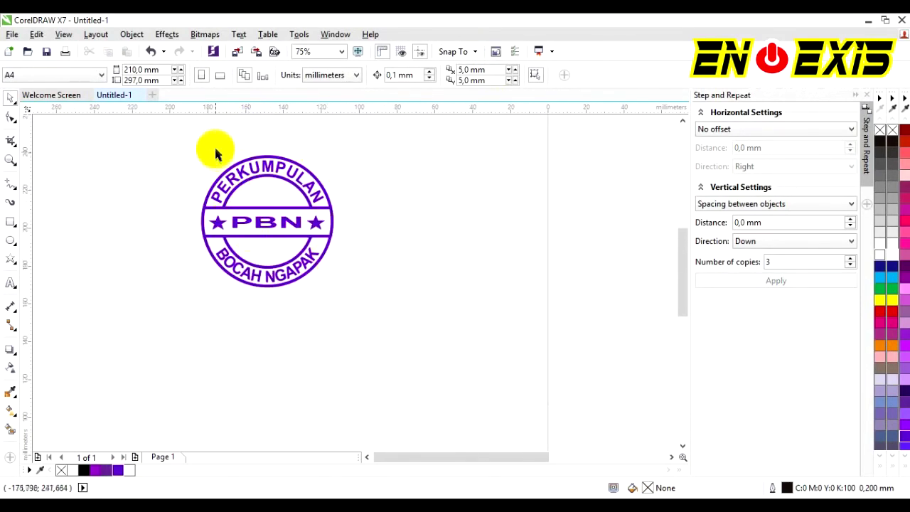
scroll(213, 149, up, 2)
scroll(260, 168, down, 2)
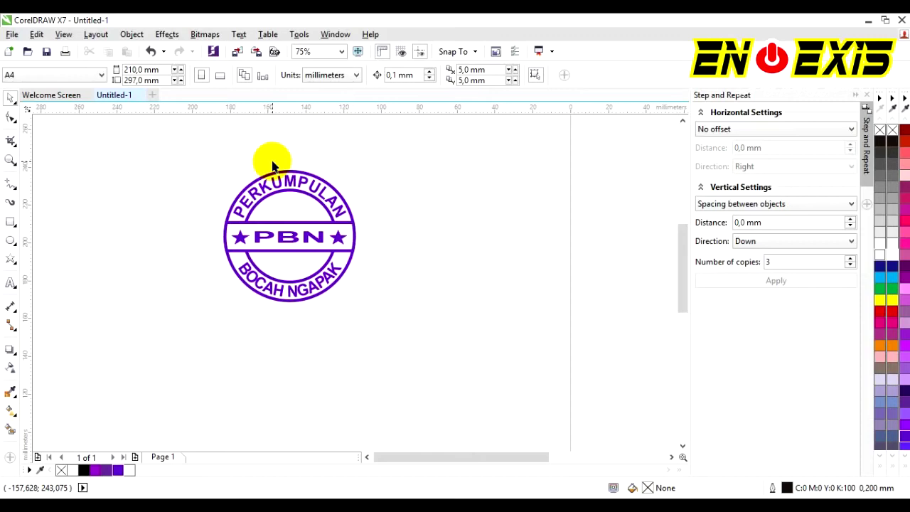
scroll(272, 166, up, 2)
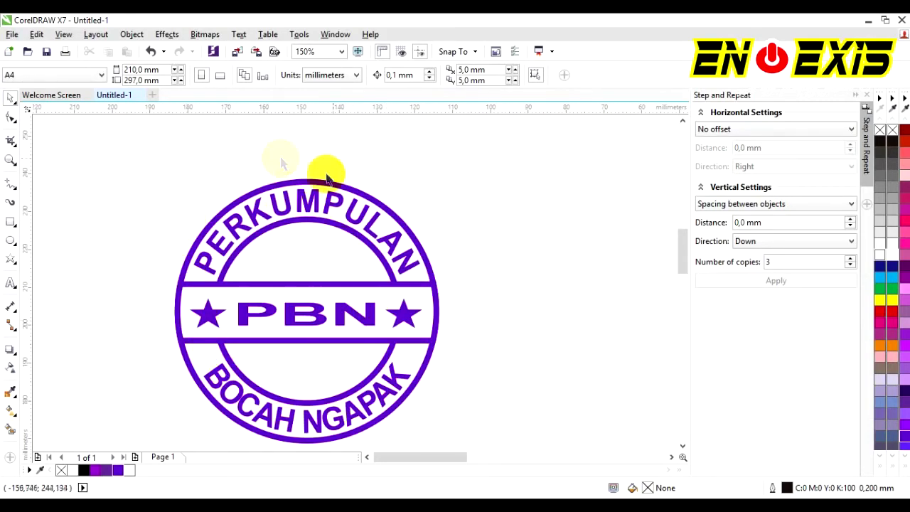
scroll(414, 430, up, 2)
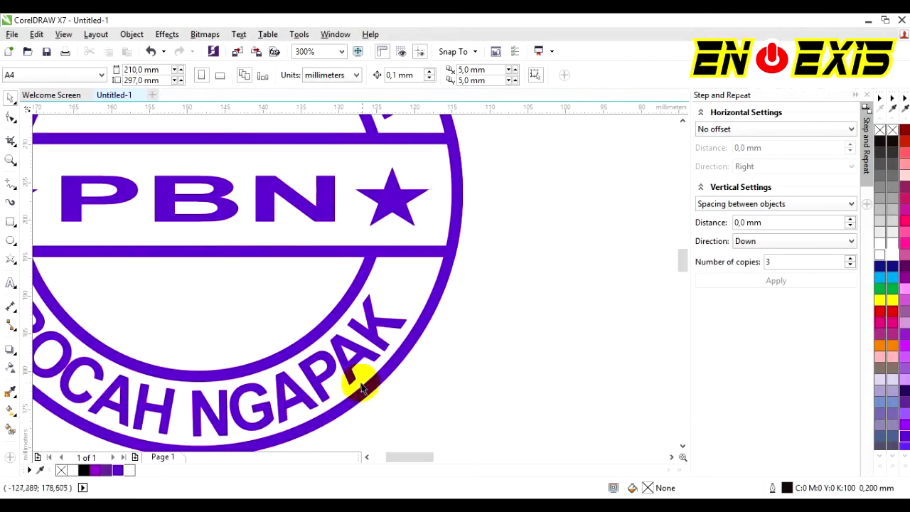
scroll(359, 377, down, 2)
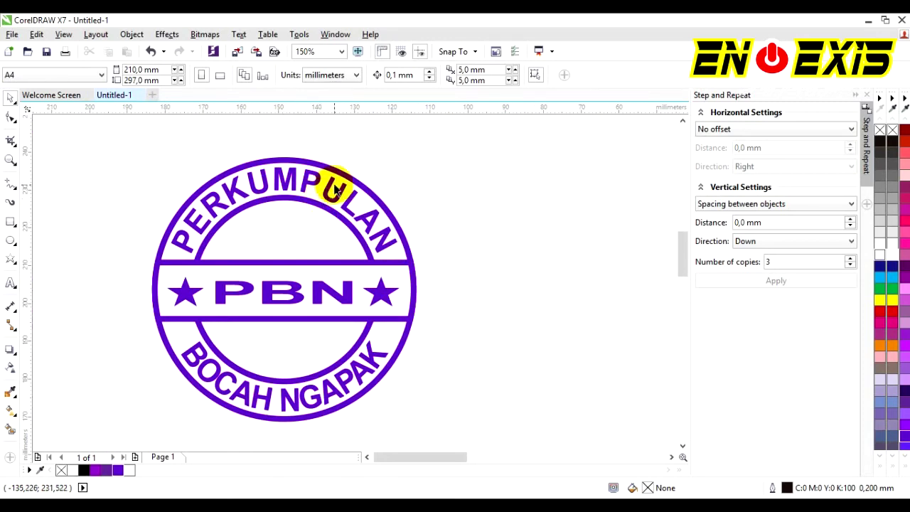
scroll(308, 206, down, 2)
scroll(308, 207, up, 2)
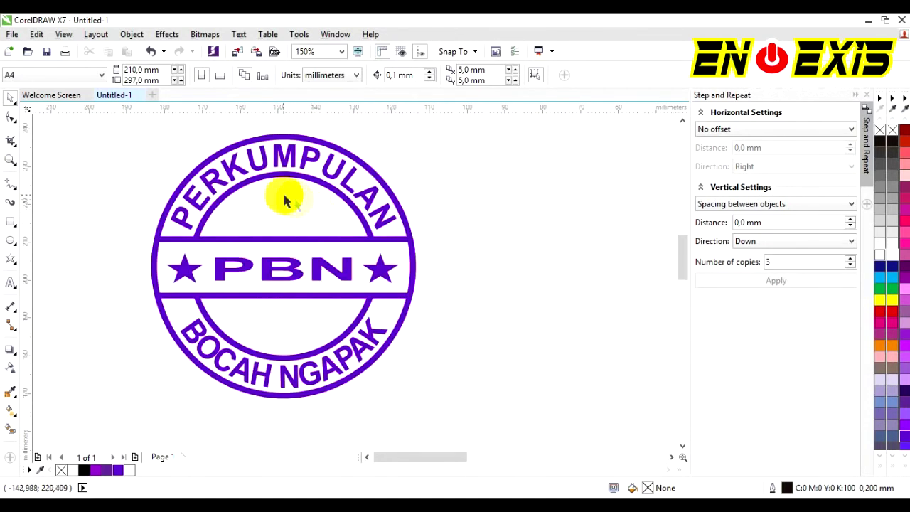
scroll(270, 142, up, 1)
scroll(249, 157, down, 1)
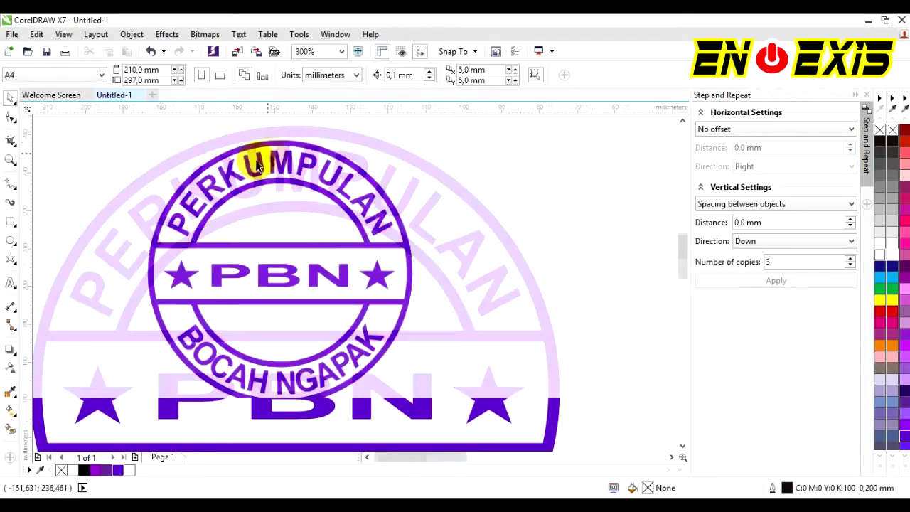
Group all objects of the stamp, including circles, band, texts and stars
drag(130, 123, 478, 439)
right_click(282, 272)
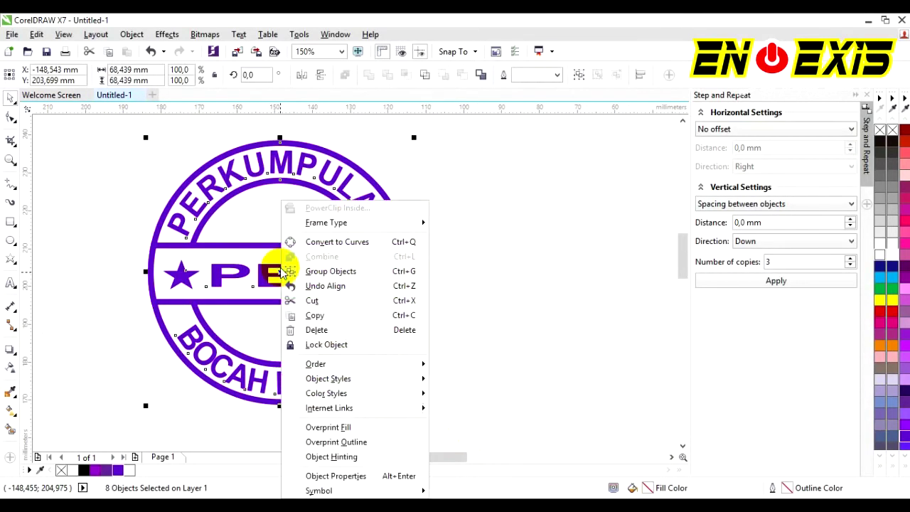
click(332, 272)
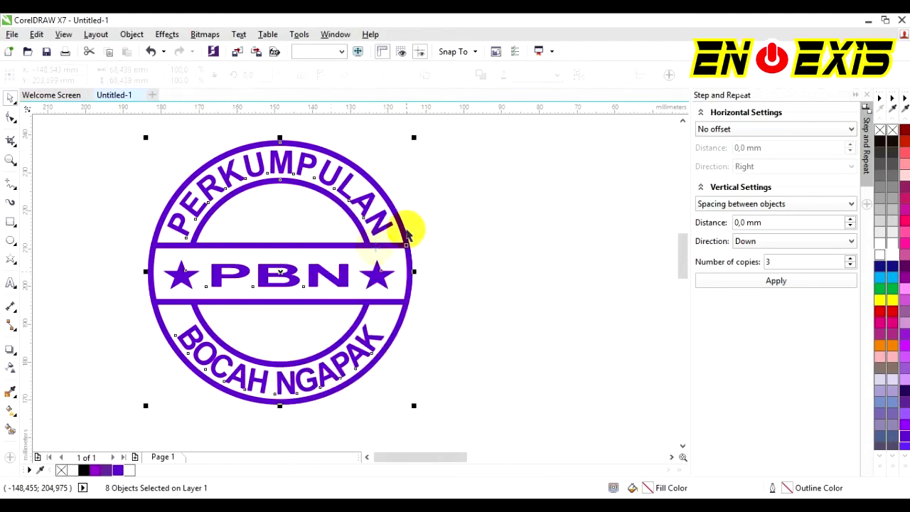
click(488, 207)
Move the grouped stamp right and slightly down, closer to the page
click(294, 179)
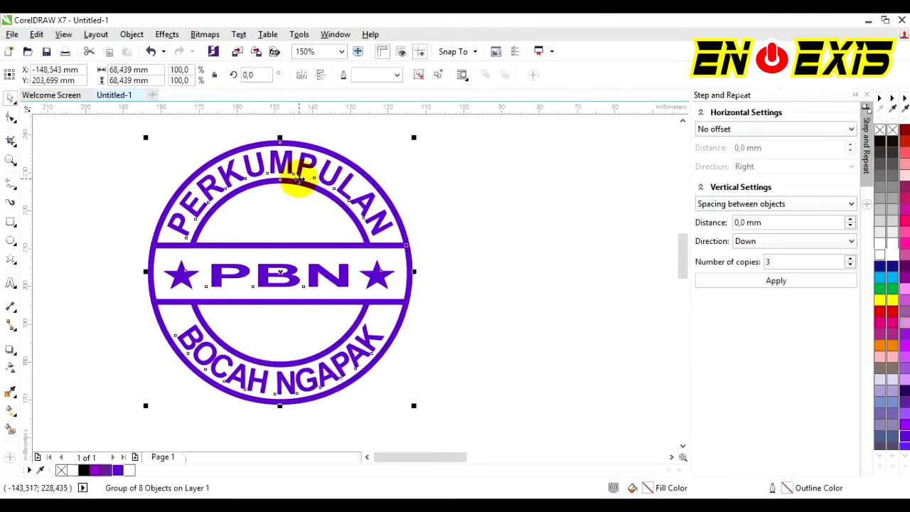
scroll(193, 224, down, 2)
drag(221, 254, 348, 250)
Try rotating the grouped stamp counter-clockwise by about 8 degrees, and undo the rotation
scroll(331, 246, up, 2)
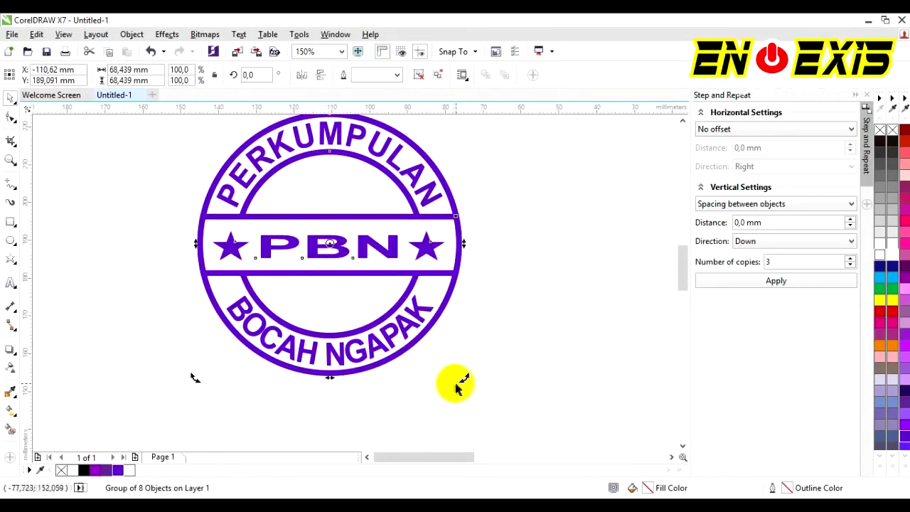
drag(461, 382, 472, 357)
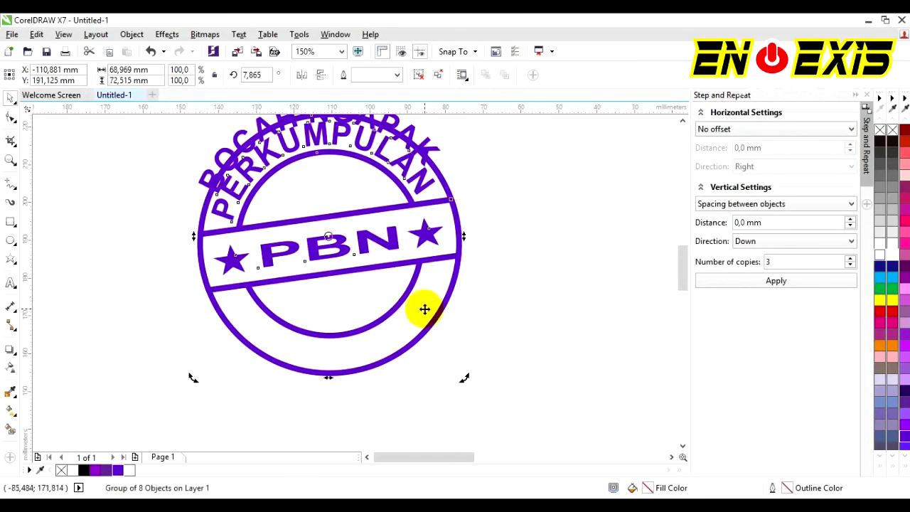
click(547, 368)
scroll(473, 337, down, 2)
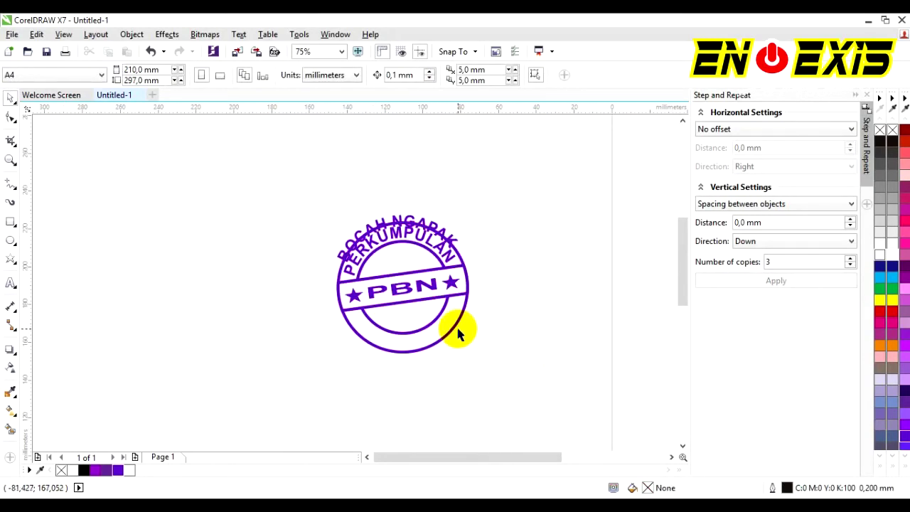
key(ctrl+z)
Rotate the grouped stamp clockwise to an angle of about 314 degrees
click(490, 295)
click(405, 288)
click(407, 288)
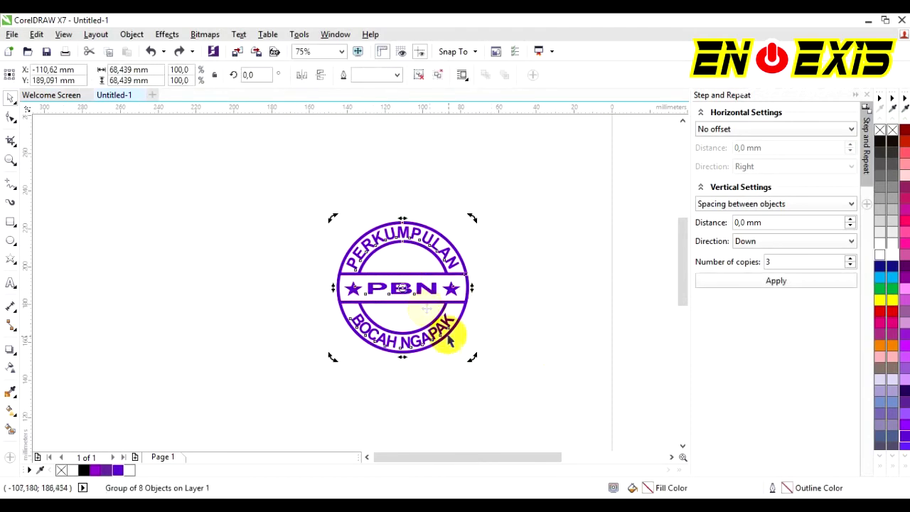
drag(471, 357, 402, 385)
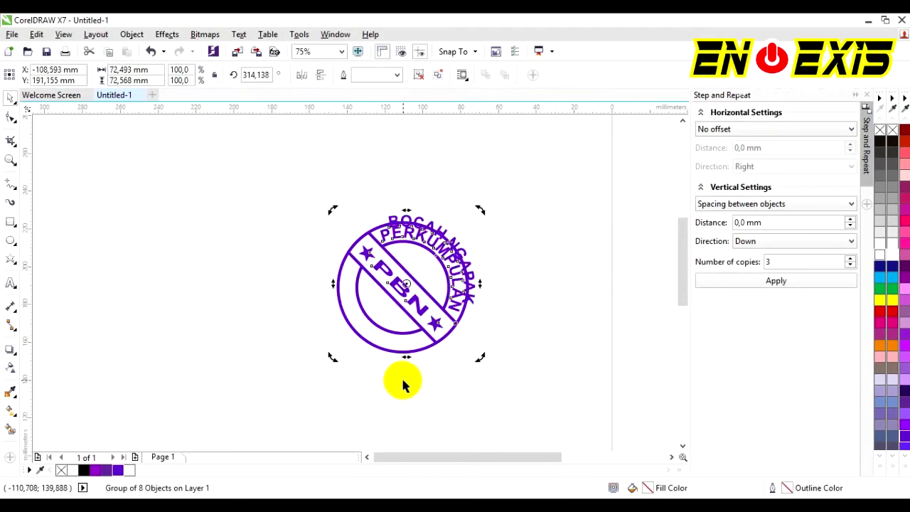
Undo the rotation and the last move of the grouped stamp
key(ctrl+z)
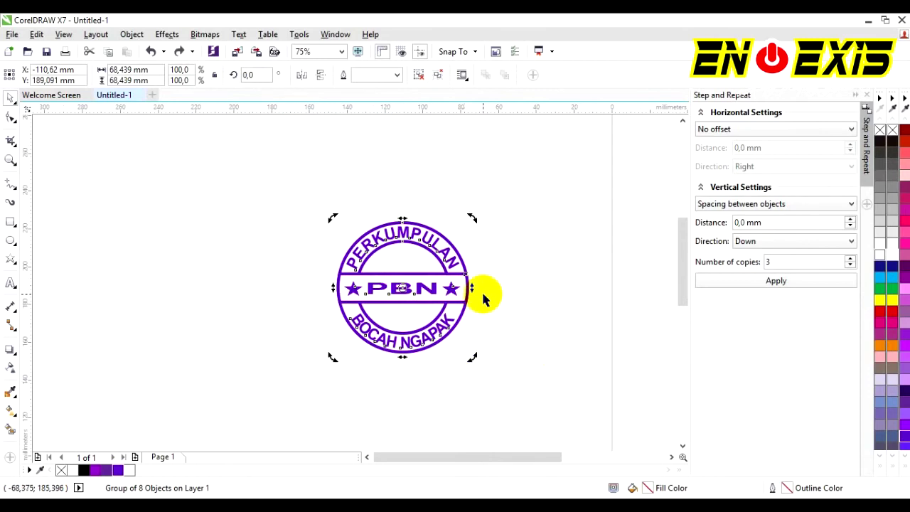
click(483, 299)
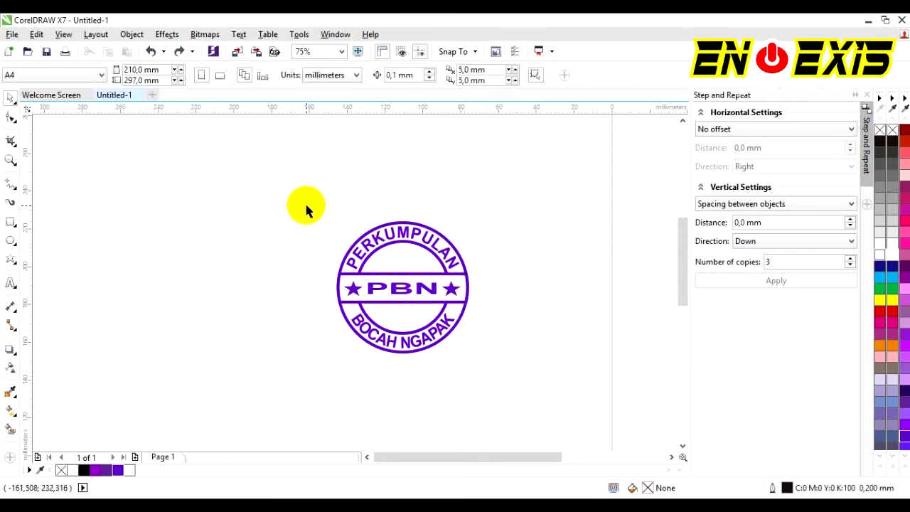
key(ctrl+z)
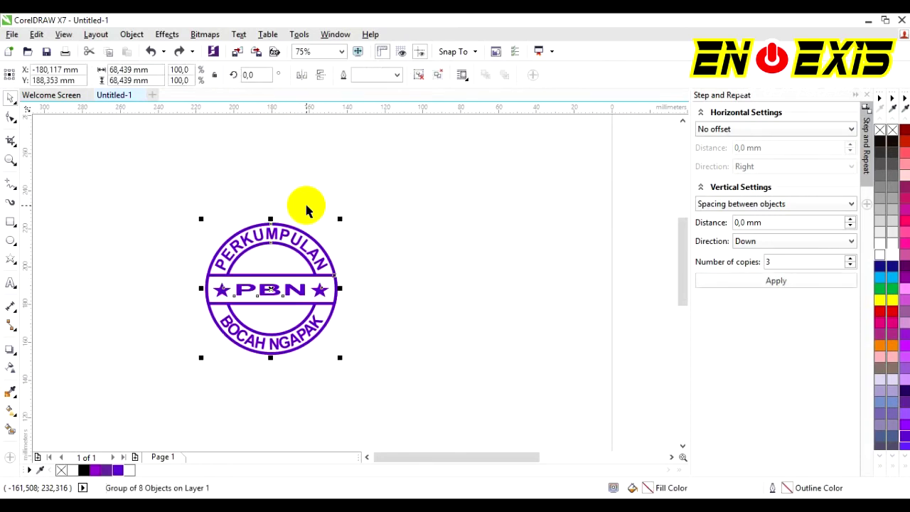
Duplicate the grouped stamp to its right, and move the original farther left and slightly up from the copy
click(313, 219)
drag(173, 201, 402, 403)
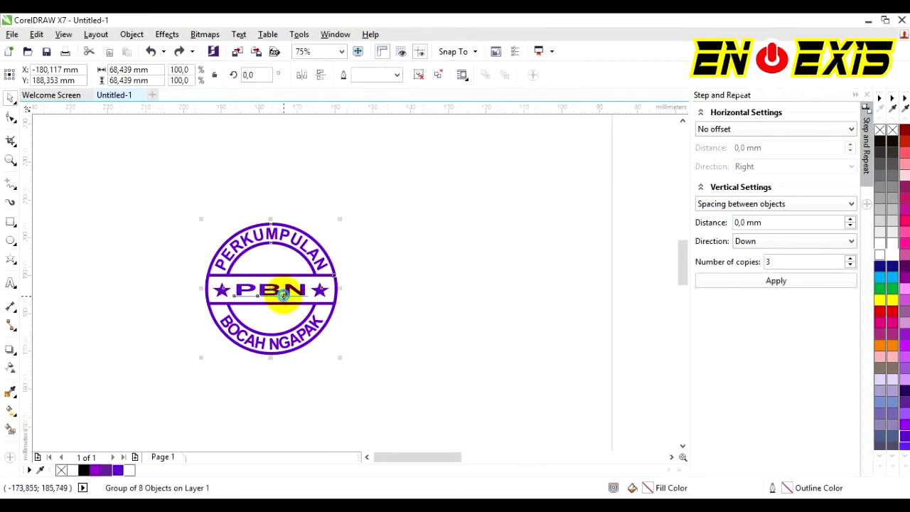
scroll(284, 279, up, 2)
scroll(281, 269, down, 2)
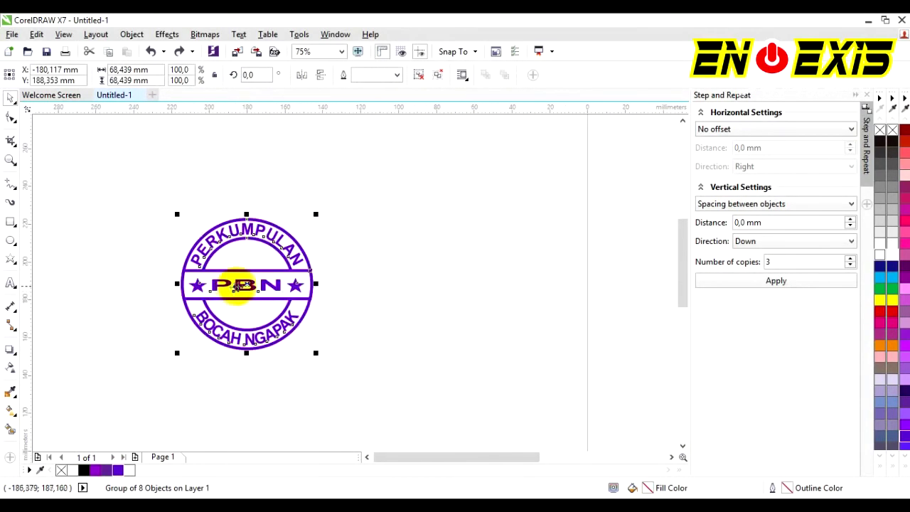
drag(240, 278, 274, 284)
drag(382, 280, 427, 281)
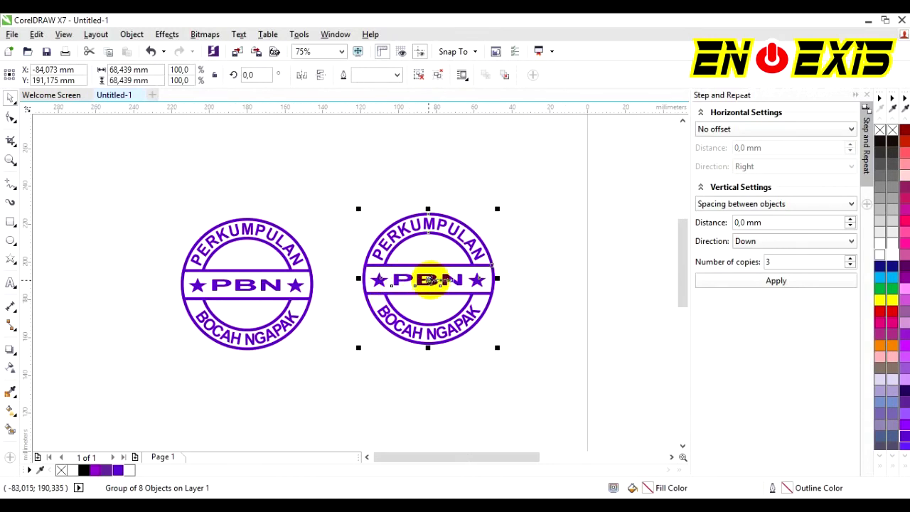
right_click(429, 281)
click(329, 167)
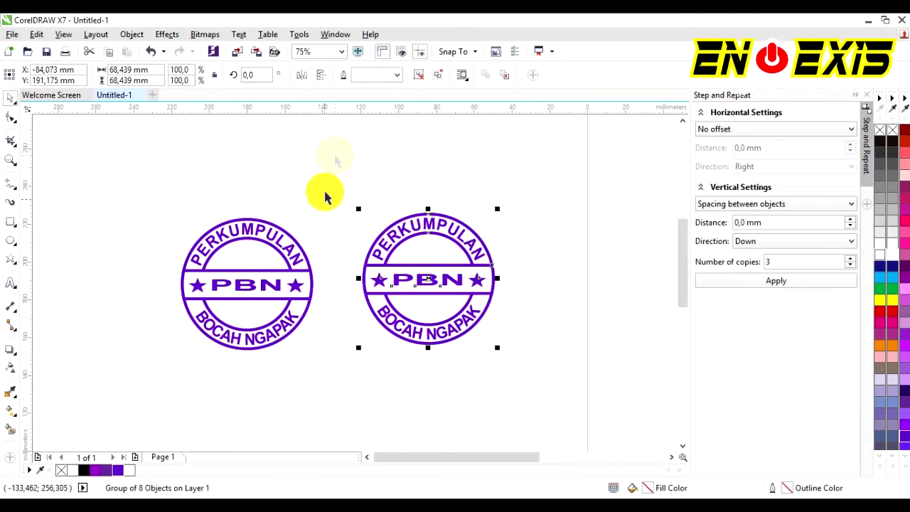
click(305, 254)
drag(270, 244, 176, 205)
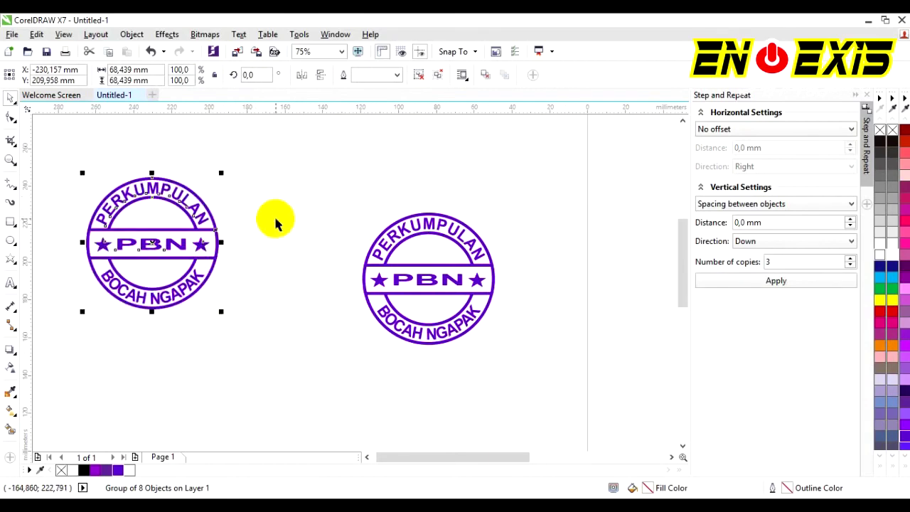
Convert the duplicated stamp on the right to curves and deselect it
drag(342, 177, 533, 392)
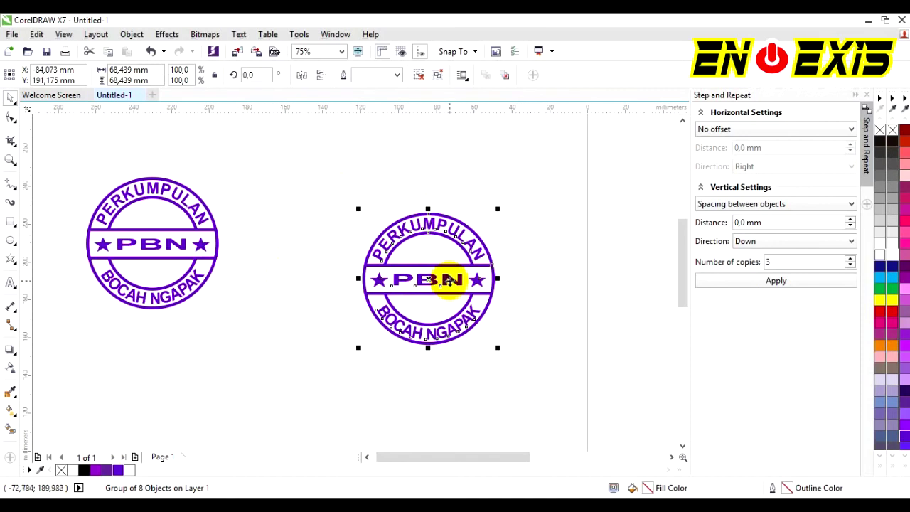
right_click(430, 278)
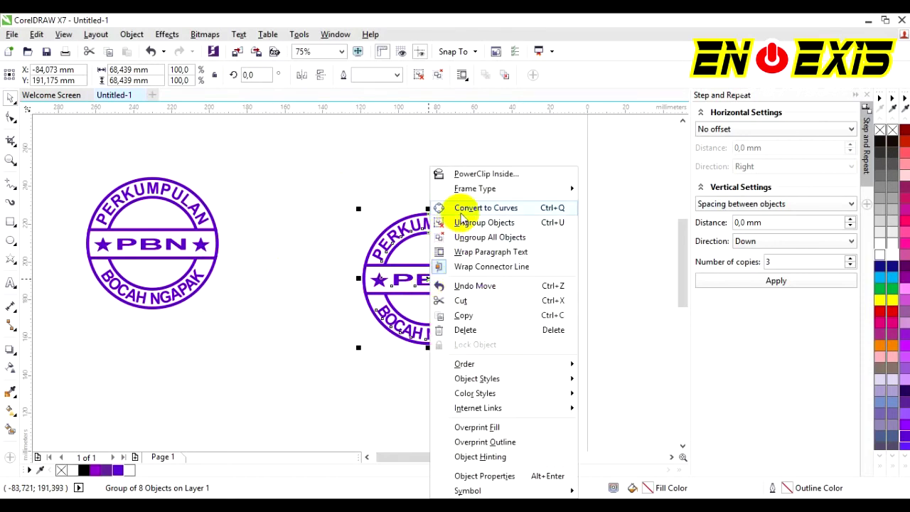
click(461, 209)
click(404, 170)
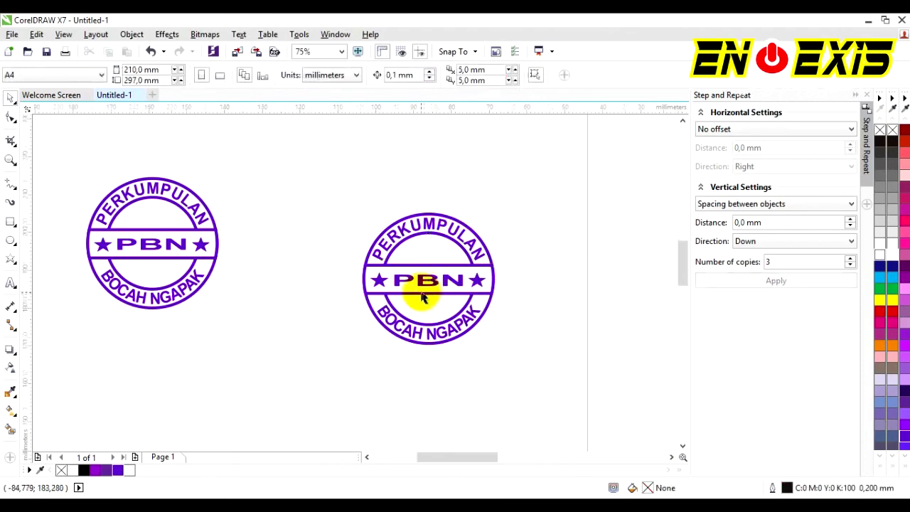
Move the curve-converted stamp closer to the original and rotate it counter-clockwise to about 25.5 degrees
scroll(422, 291, up, 4)
click(423, 267)
scroll(423, 267, down, 3)
drag(398, 265, 330, 238)
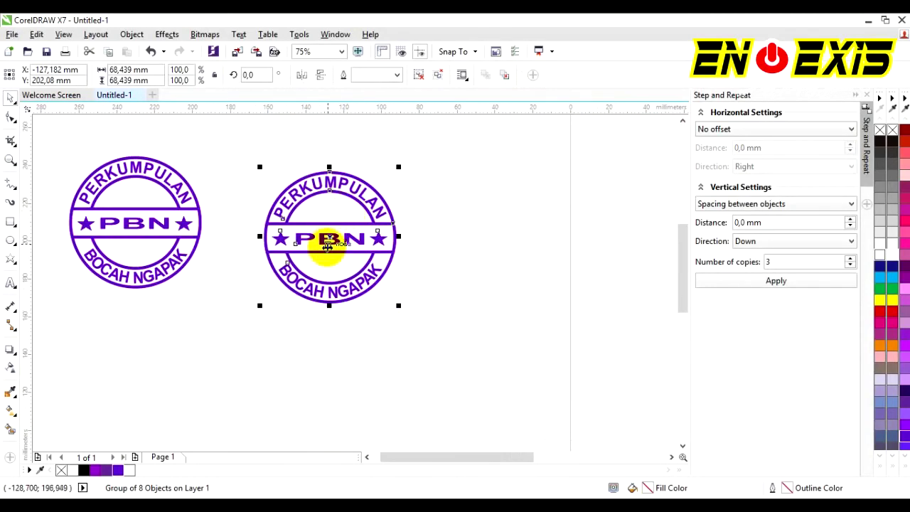
click(329, 239)
drag(396, 310, 418, 268)
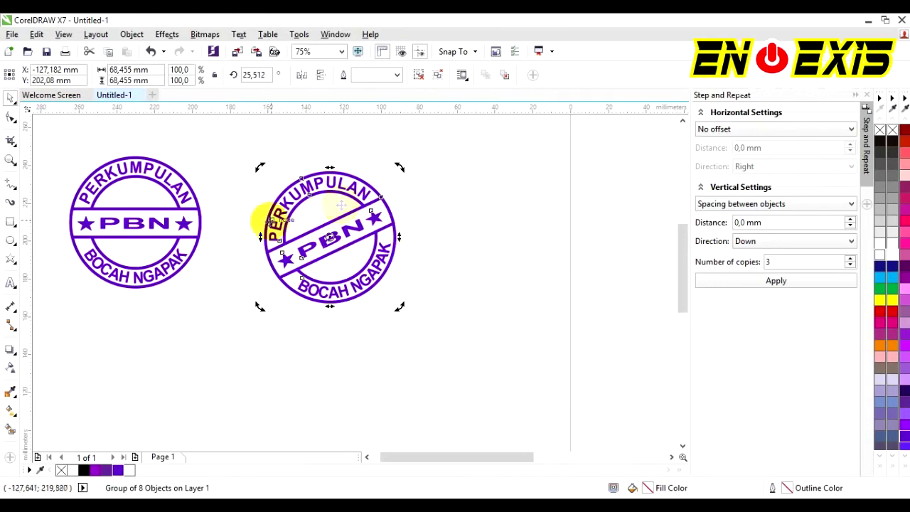
Try rotating the original, unconverted stamp counter-clockwise to about 43.7 degrees, and undo the rotation
click(157, 223)
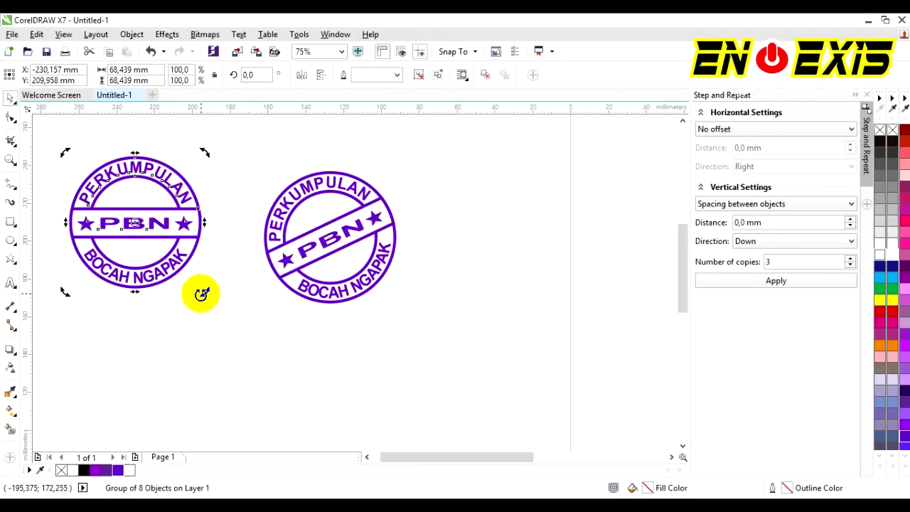
drag(202, 293, 221, 226)
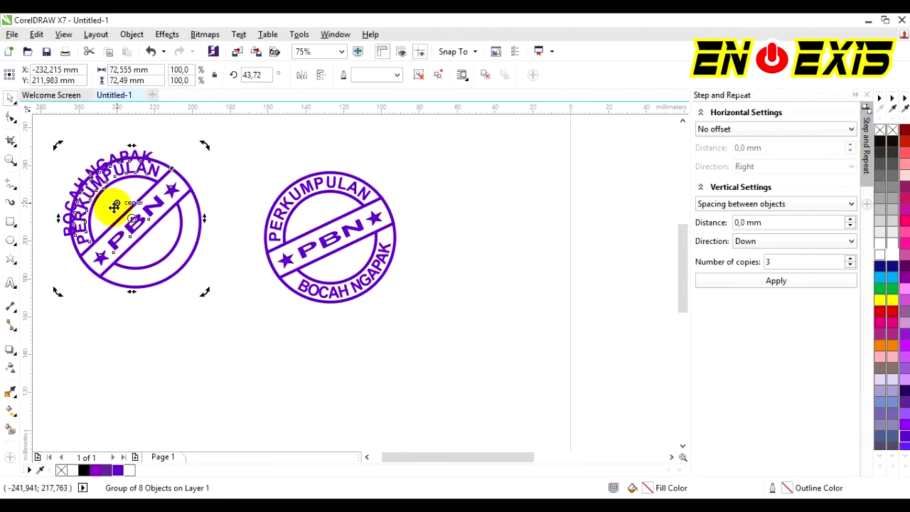
key(ctrl+z)
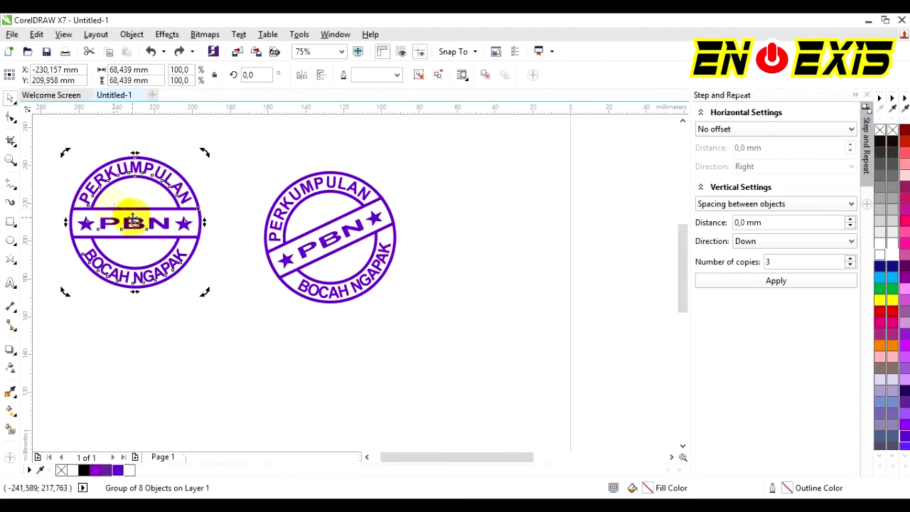
Rotate the curve-converted stamp to about 230 degrees, and rotate it further until its text is upside down
scroll(285, 263, up, 2)
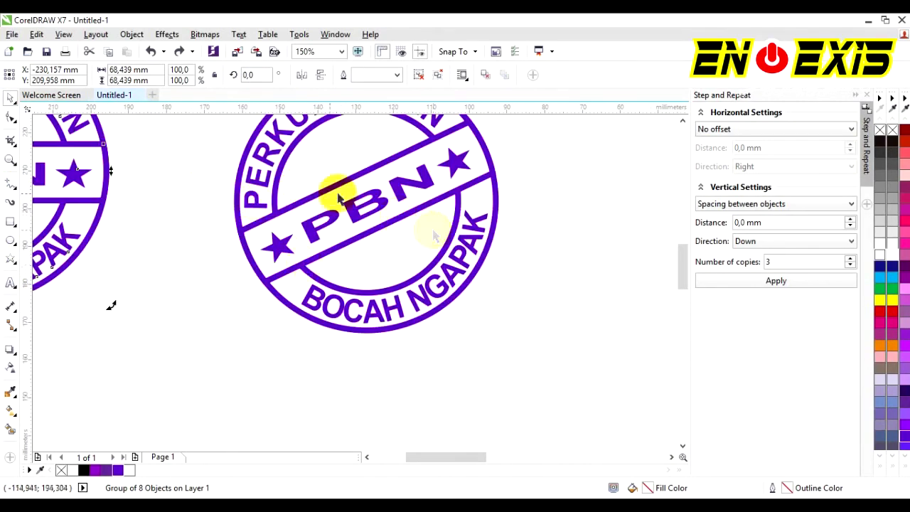
scroll(315, 260, down, 2)
scroll(321, 202, up, 2)
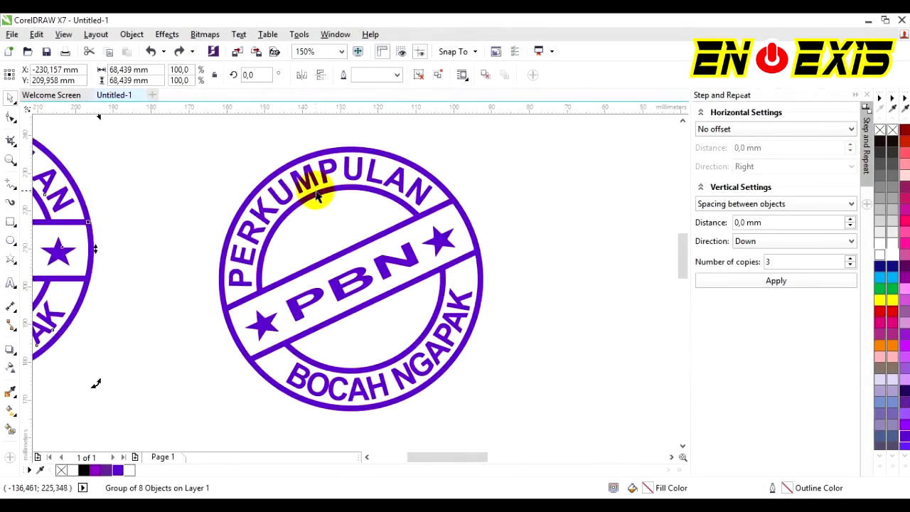
scroll(325, 203, down, 2)
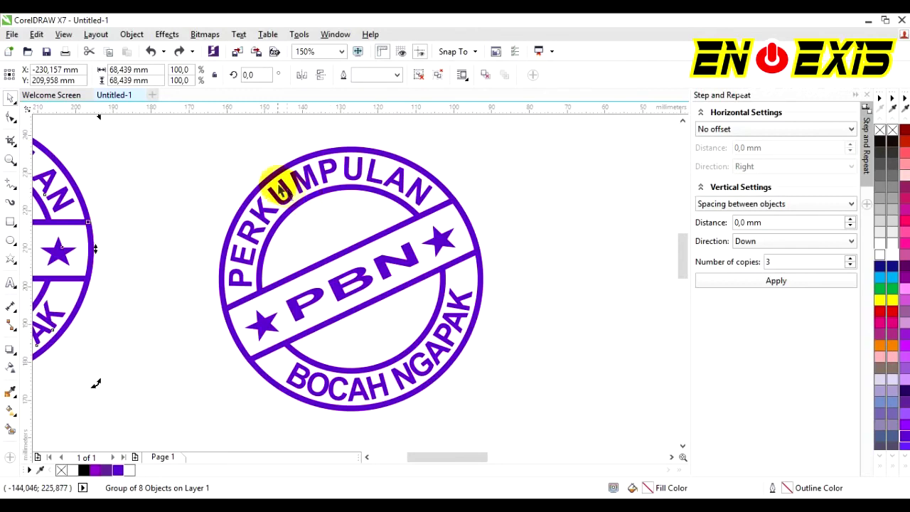
click(305, 241)
click(312, 233)
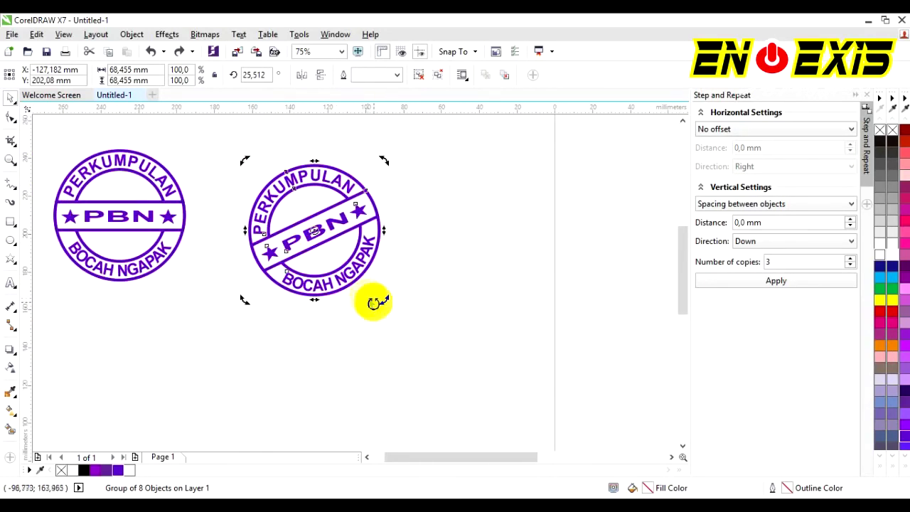
drag(385, 299, 222, 201)
drag(383, 159, 444, 246)
Try rotating the original, unconverted stamp in turn to about 327, 23 and 298 degrees
click(114, 211)
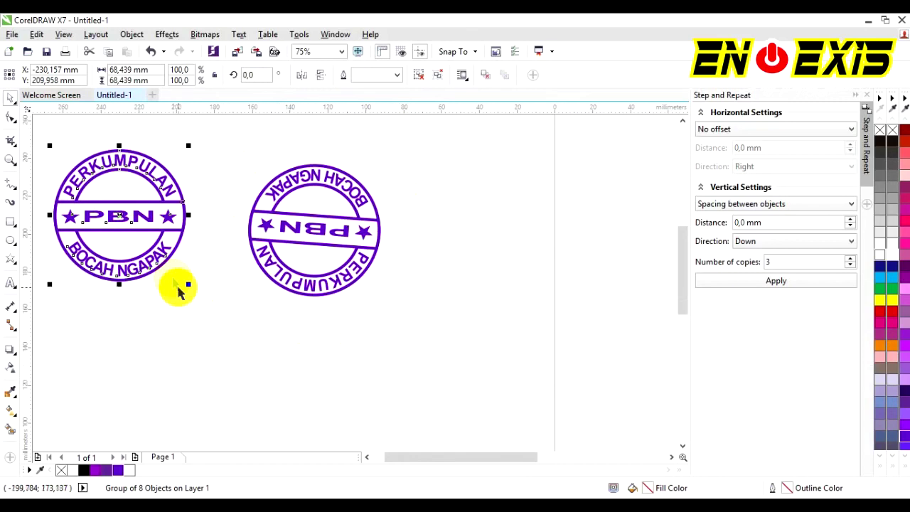
click(117, 216)
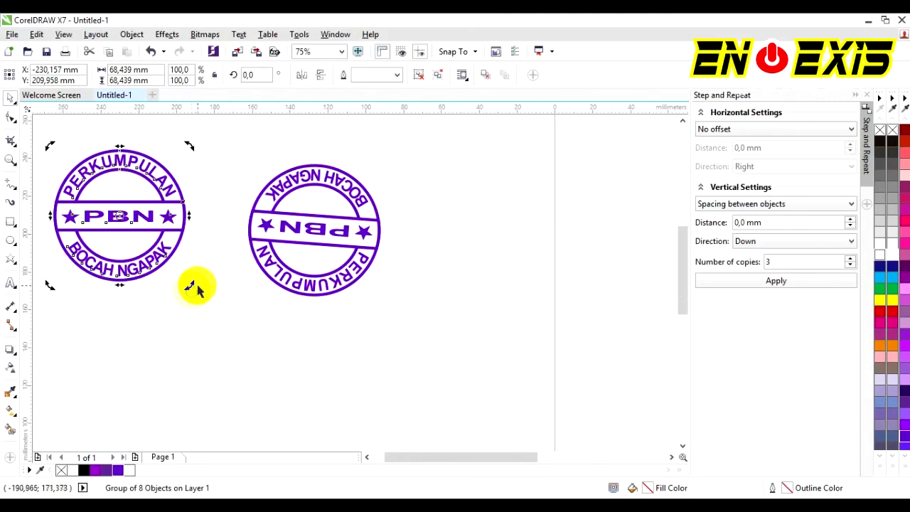
drag(191, 285, 229, 308)
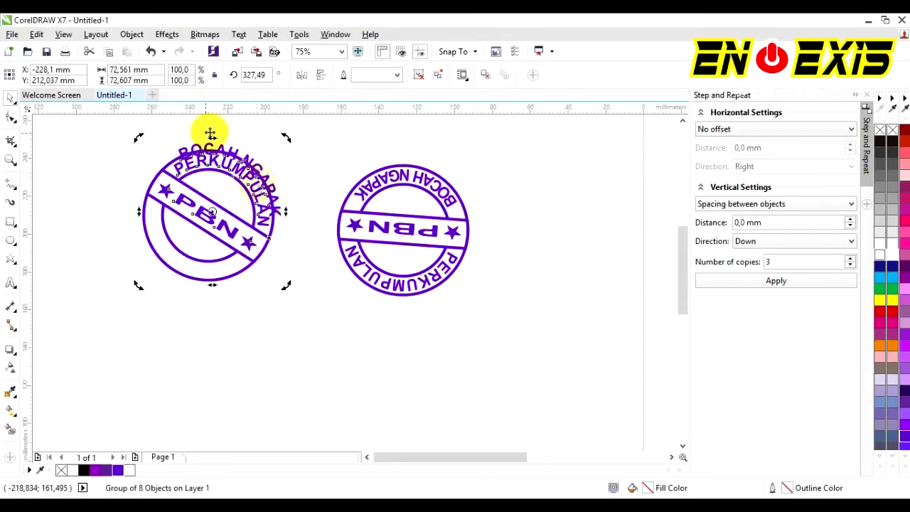
drag(288, 290, 279, 203)
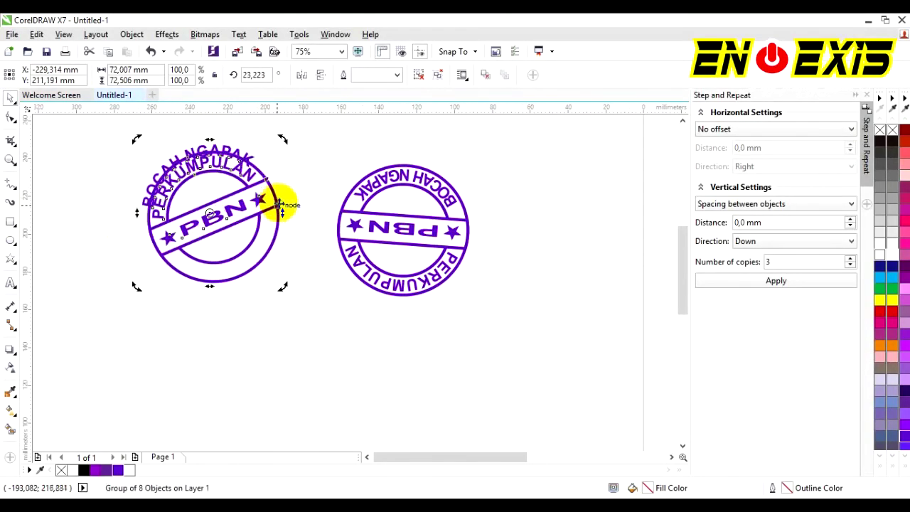
drag(280, 287, 136, 298)
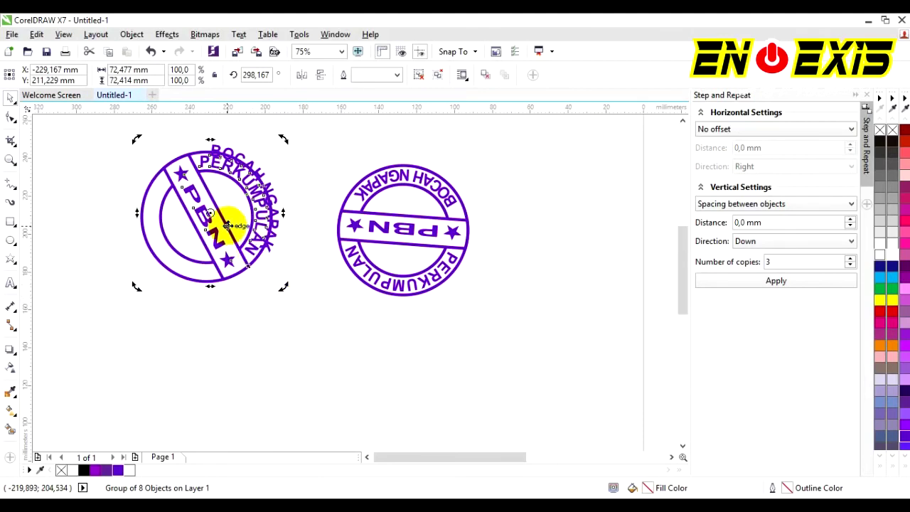
Undo the trial rotations of the original stamp and the last rotation of the curve-converted stamp
click(151, 51)
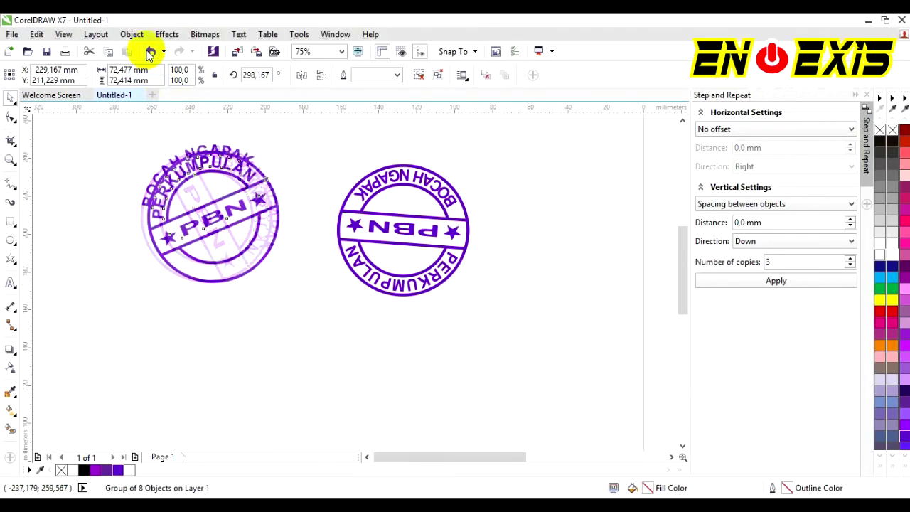
click(151, 53)
click(151, 53)
click(151, 53)
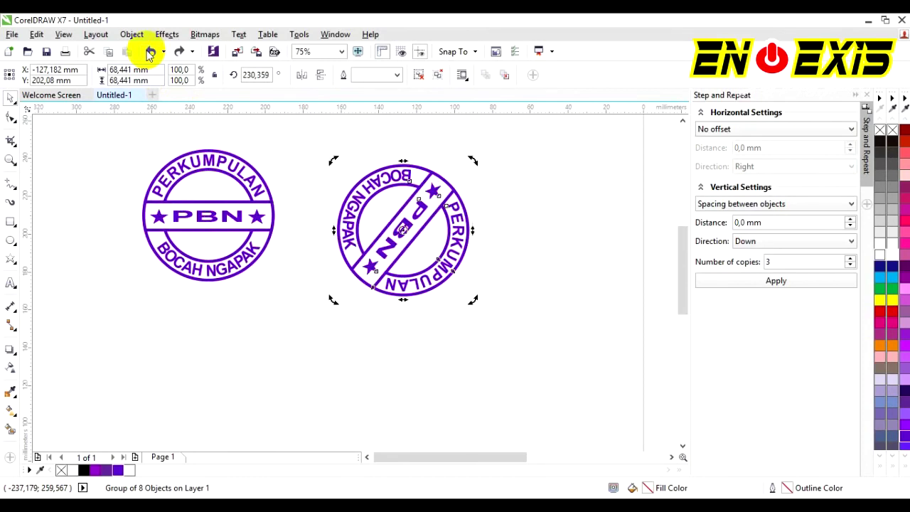
click(543, 257)
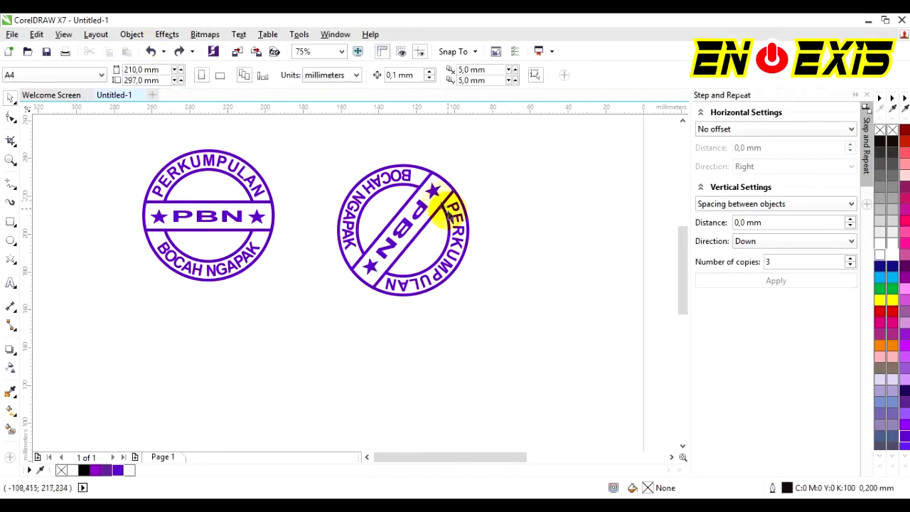
Rotate the curve-converted stamp to an angle of about 334 degrees
click(413, 224)
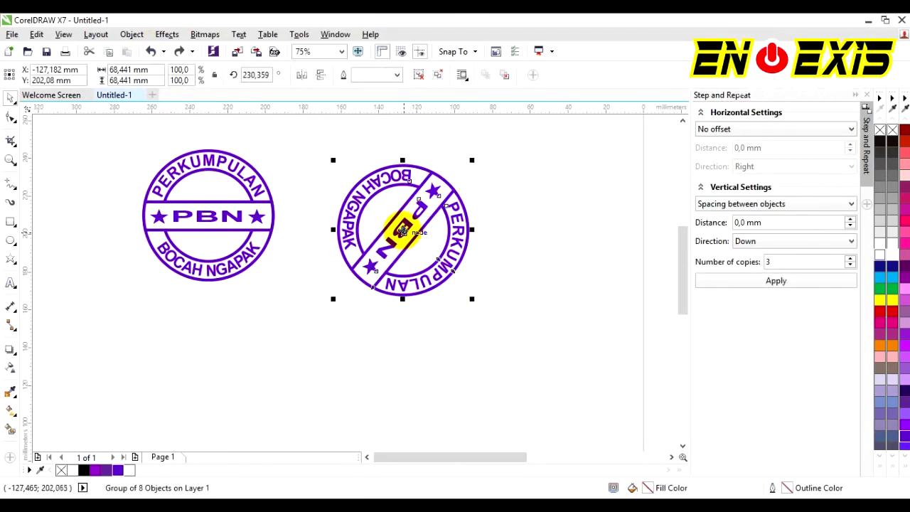
click(400, 226)
drag(474, 300, 431, 186)
Compare the original stamp with the rotated, curve-converted copy up close, and clear the selection
scroll(435, 178, up, 1)
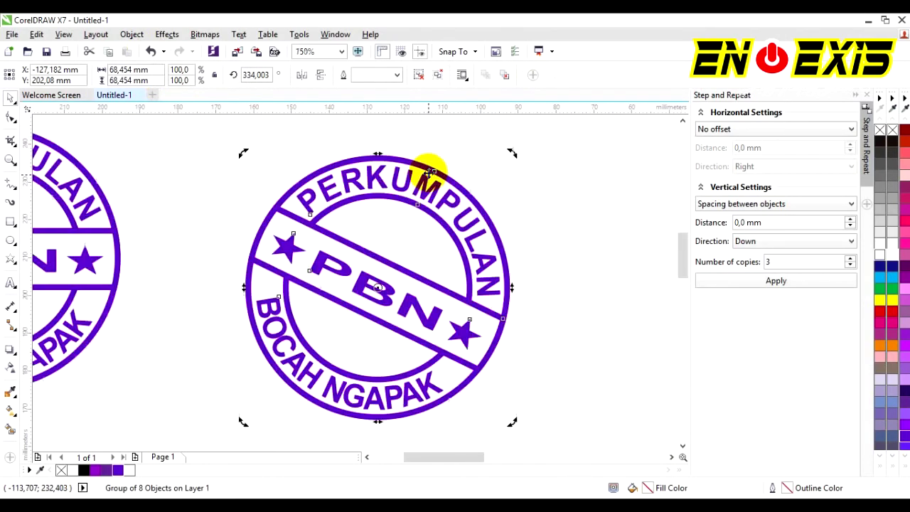
scroll(435, 205, down, 1)
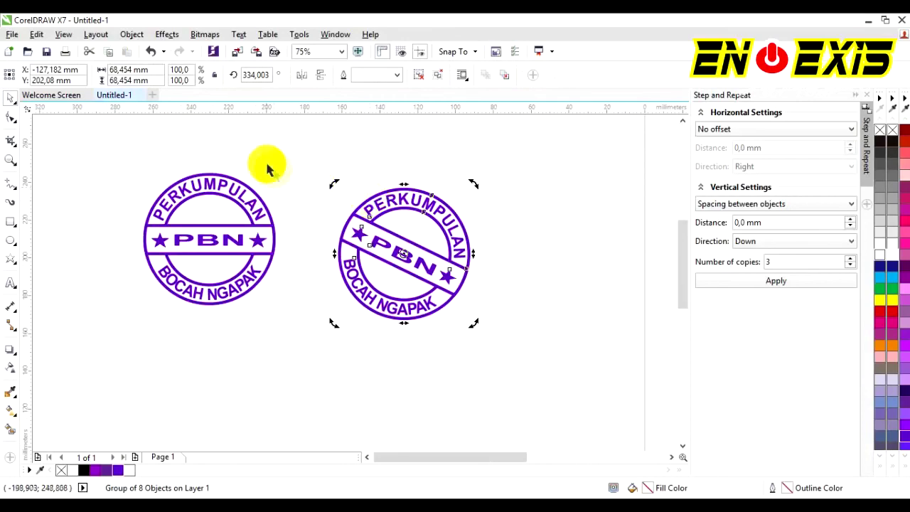
scroll(262, 165, up, 1)
scroll(387, 183, down, 1)
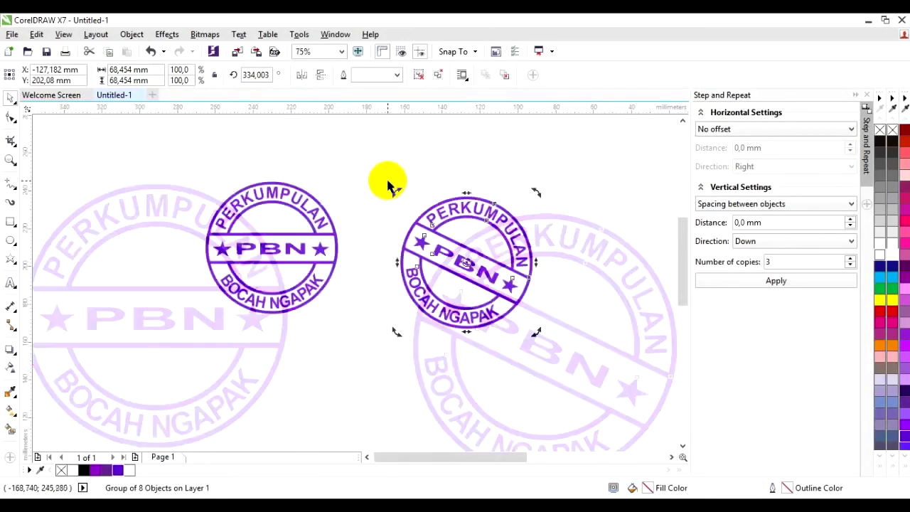
scroll(303, 228, up, 1)
drag(396, 464, 410, 464)
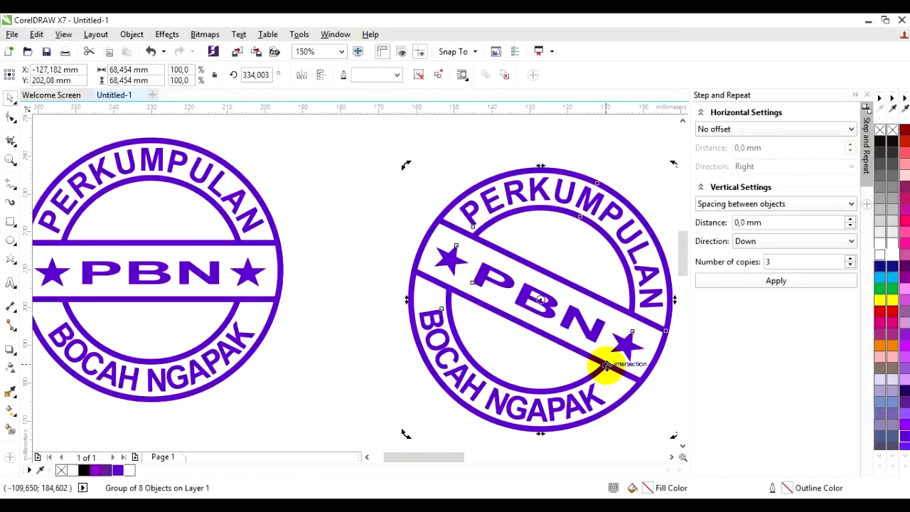
click(128, 119)
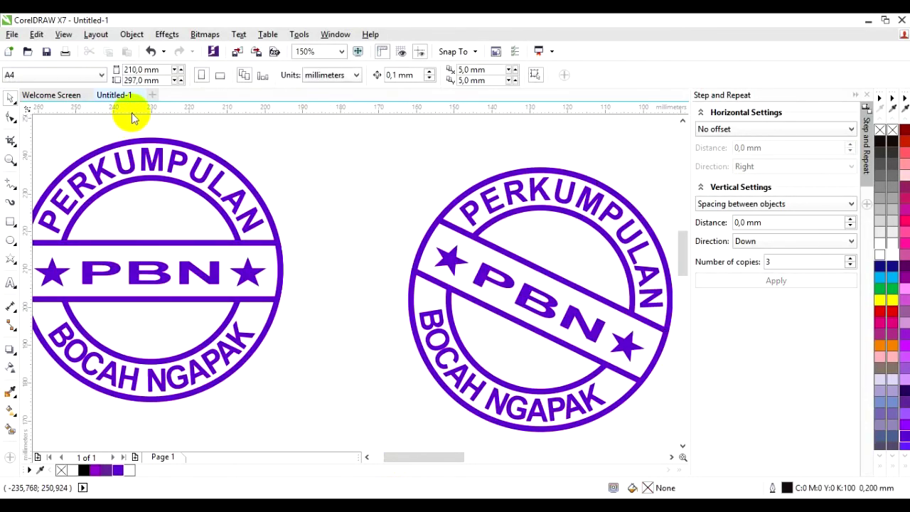